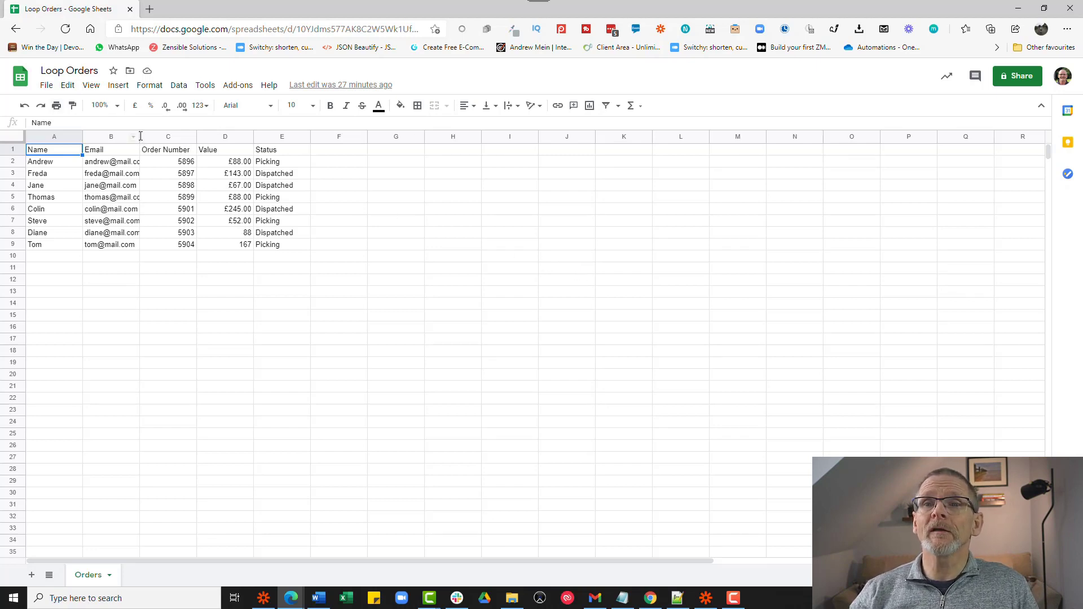
- Widen the Email column in Google Sheets, then bring the Zapier Zaps page to the front
drag(156, 136, 167, 136)
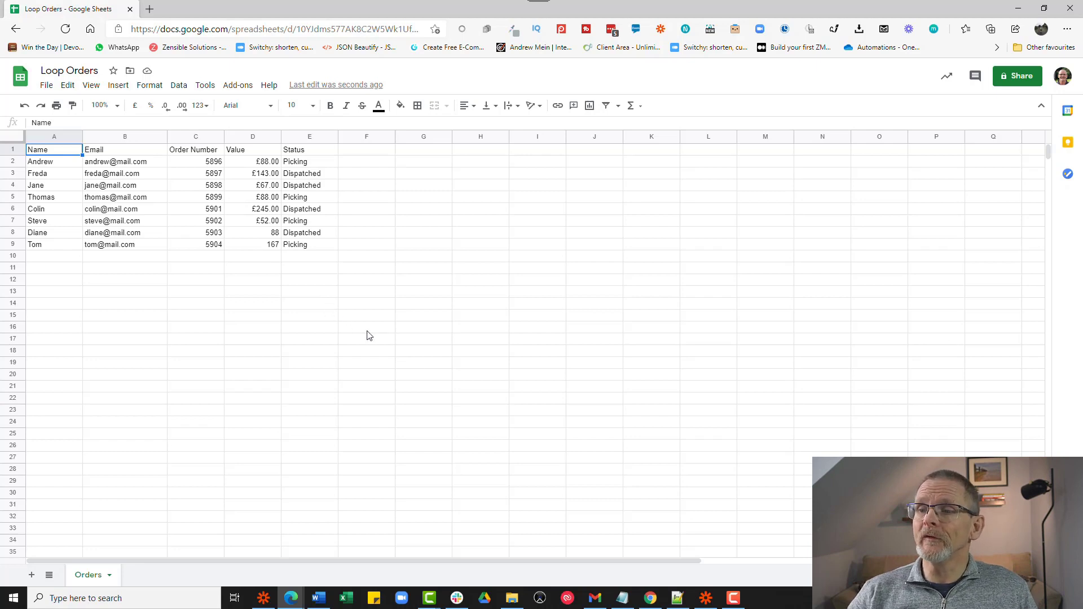
mouse_move(746, 606)
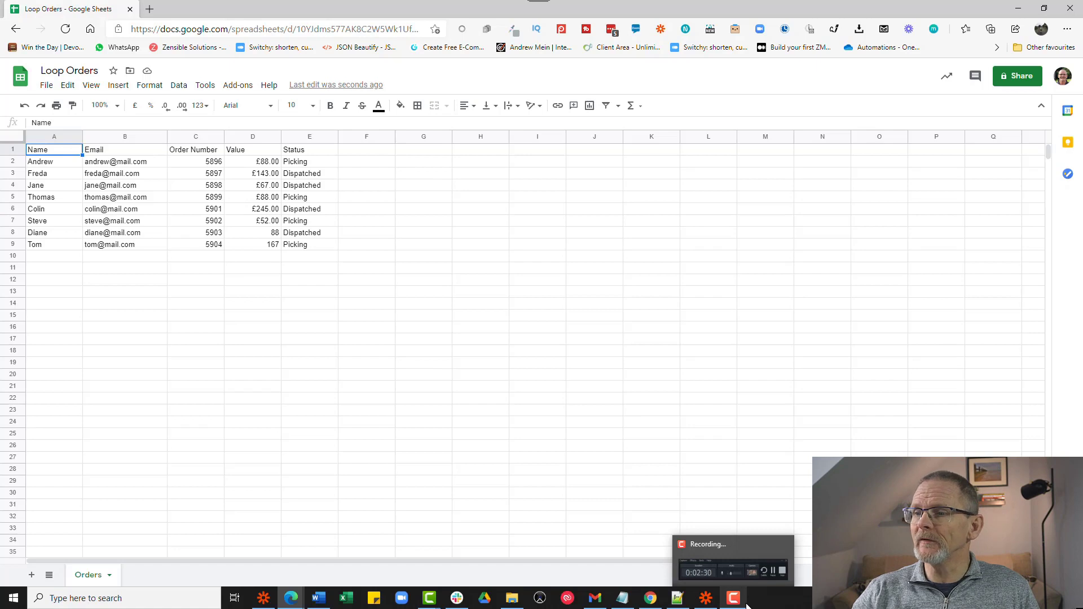
click(260, 602)
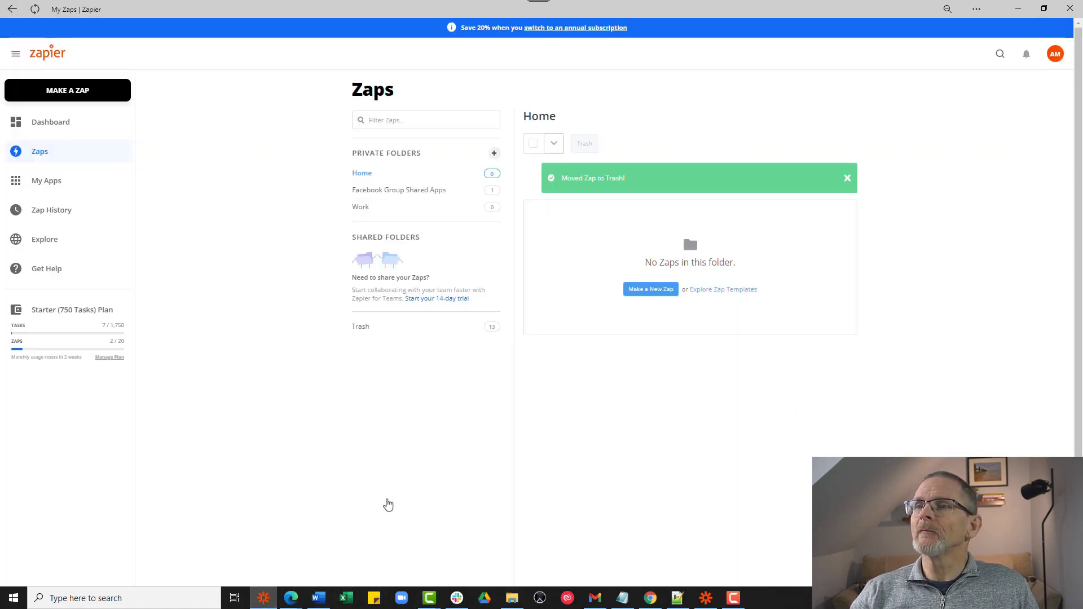
- Create a new zap and name it 'Orders dispatched'
click(650, 290)
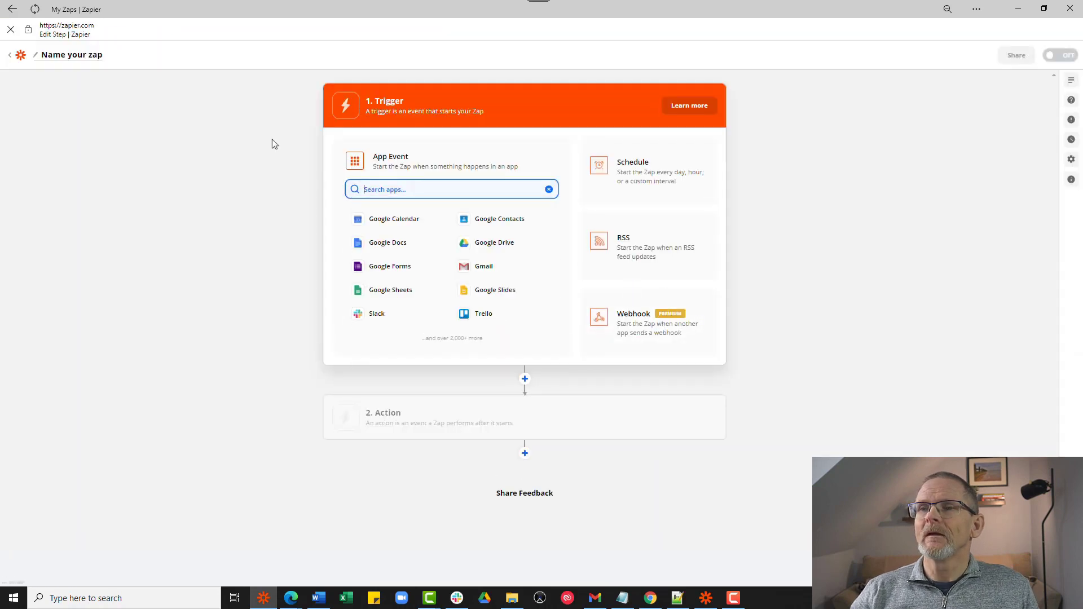
click(62, 56)
text(L)
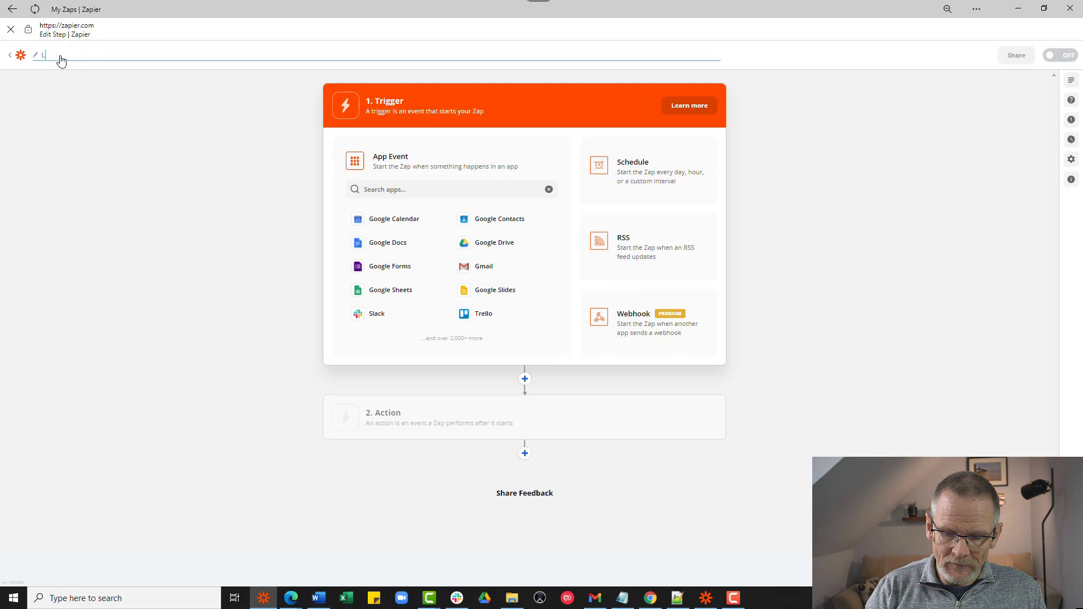
key(BackSpace)
text(Orders dispat)
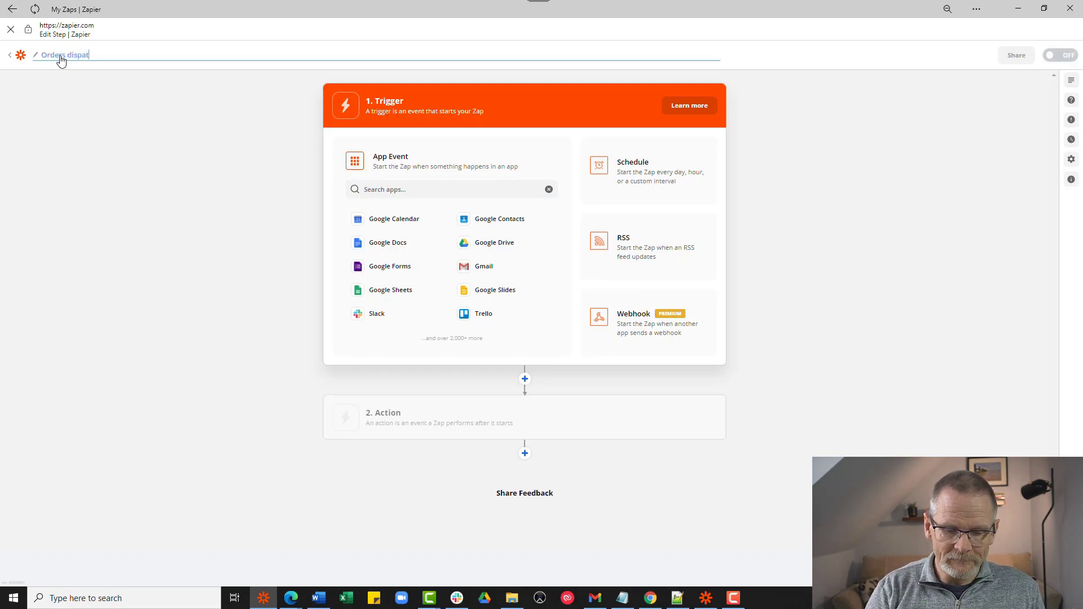
text(ched)
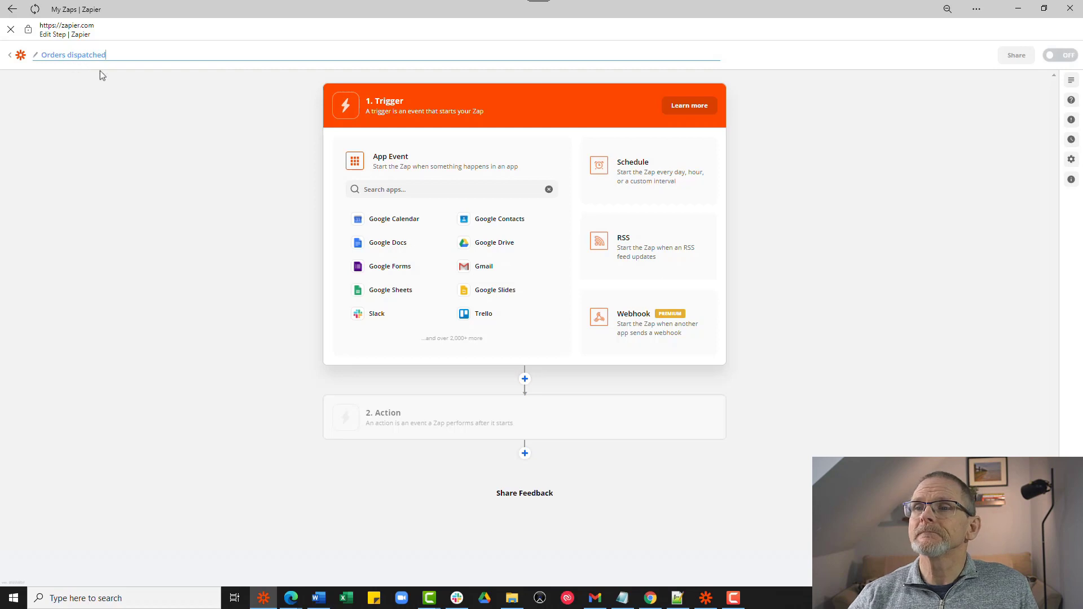
click(427, 194)
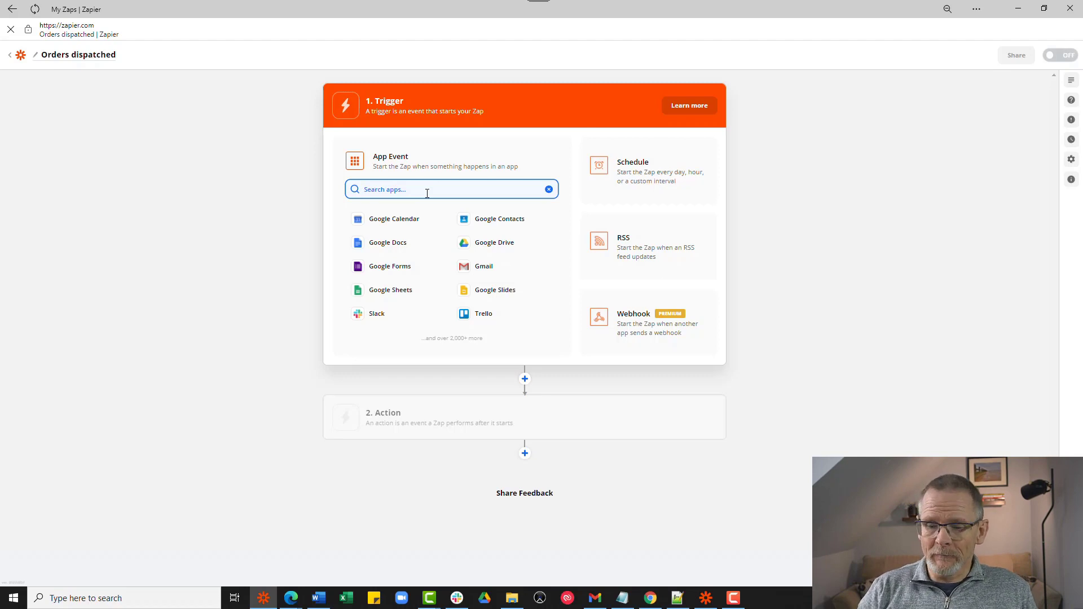
- Set the zap's trigger to Push by Zapier with the New Push event
text(push)
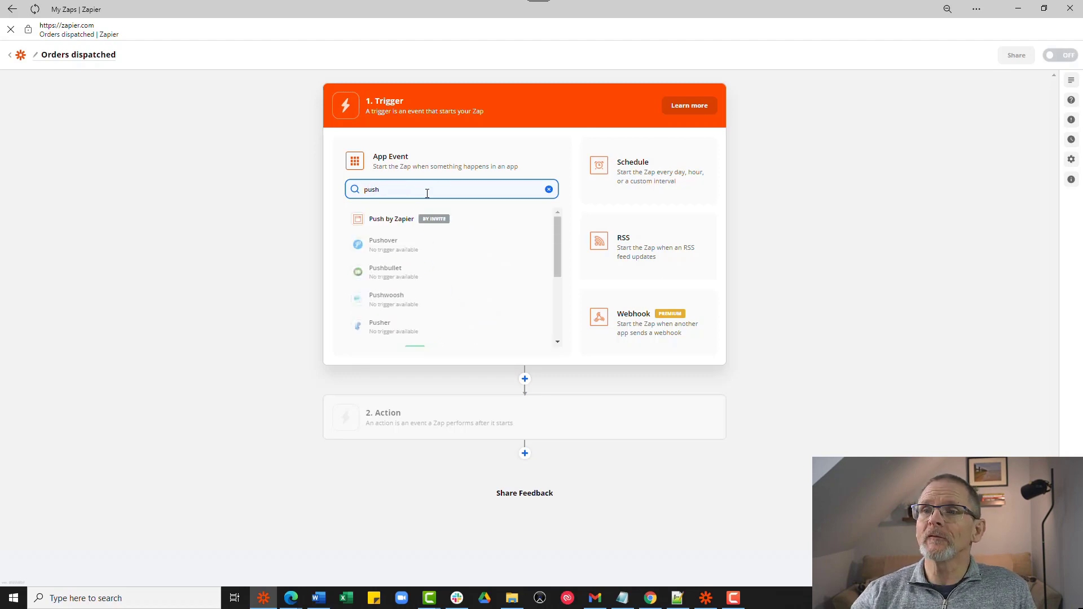
click(420, 219)
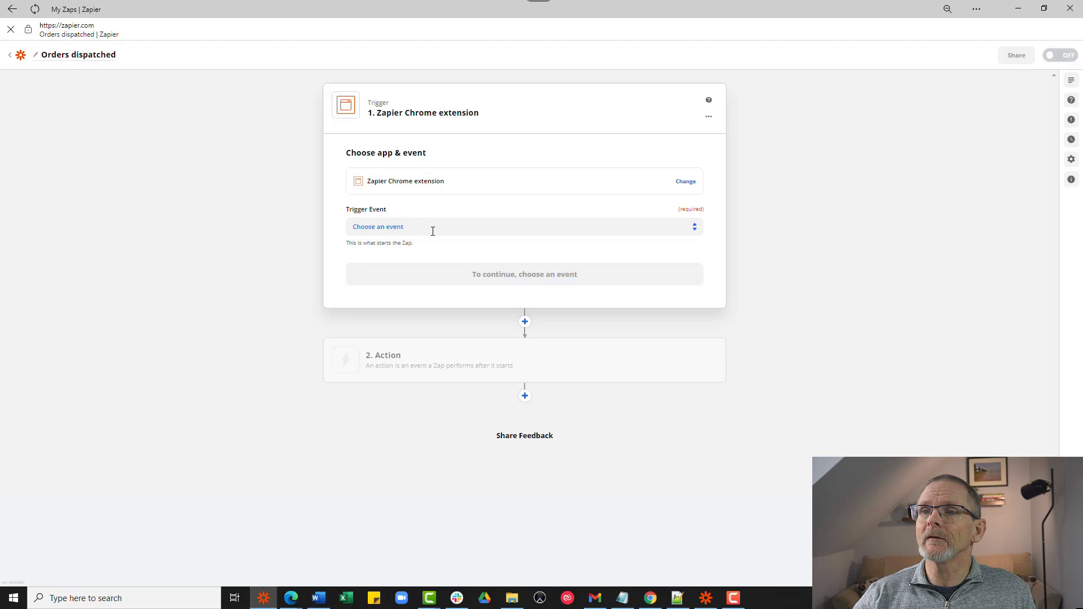
click(433, 227)
click(402, 255)
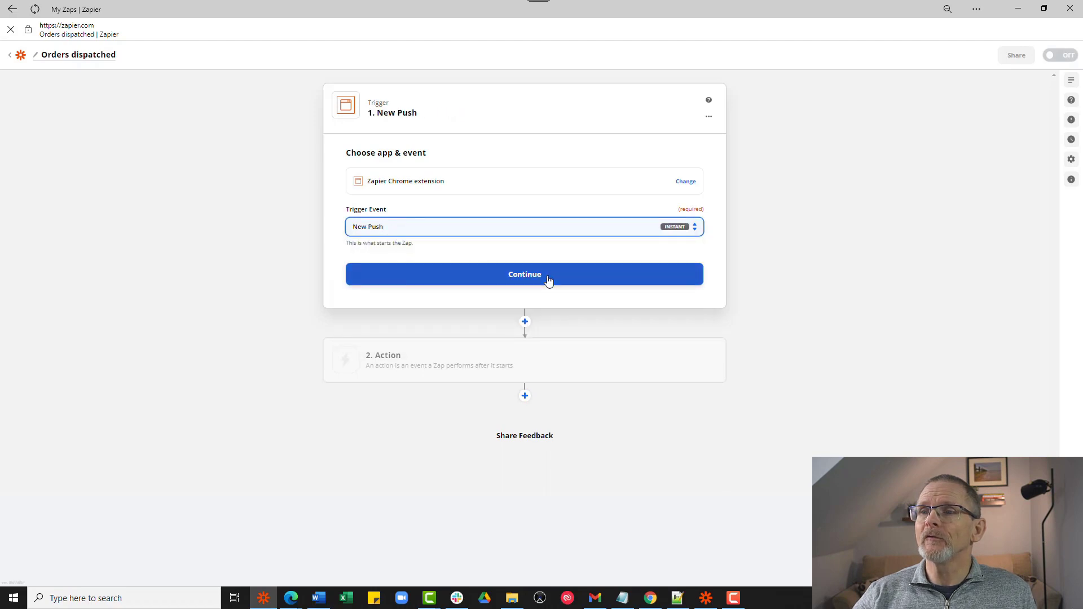
click(547, 280)
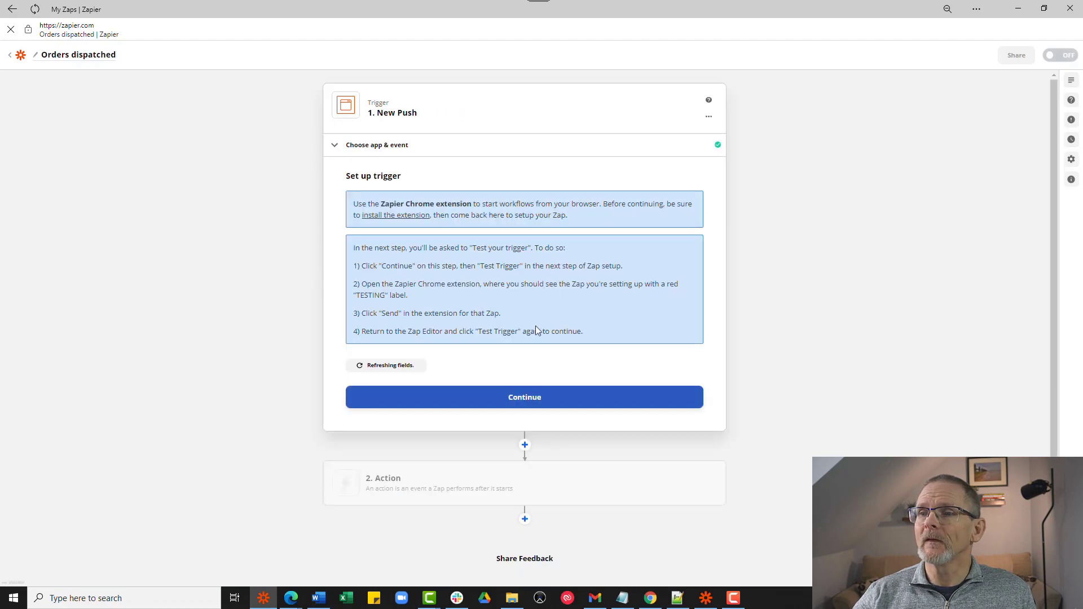
- Skip the trigger test and finish the trigger setup
click(518, 398)
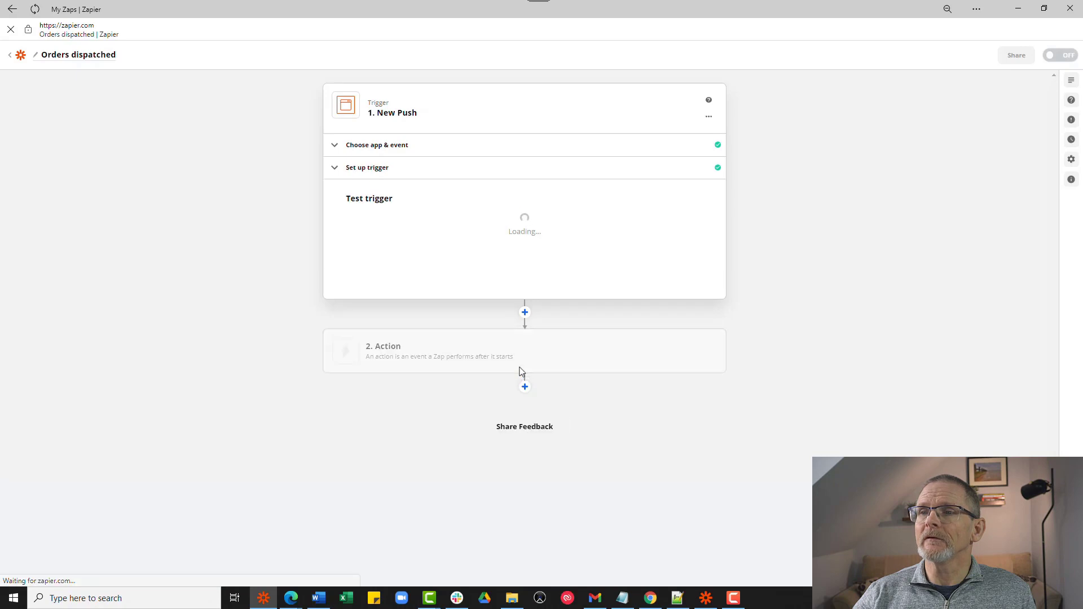
click(520, 328)
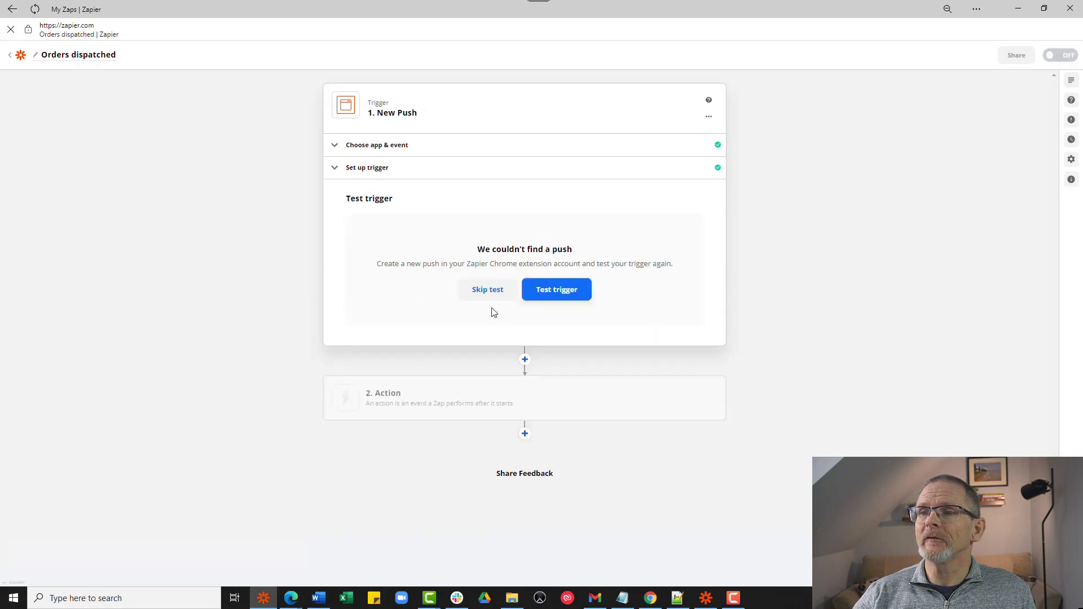
click(482, 302)
click(564, 339)
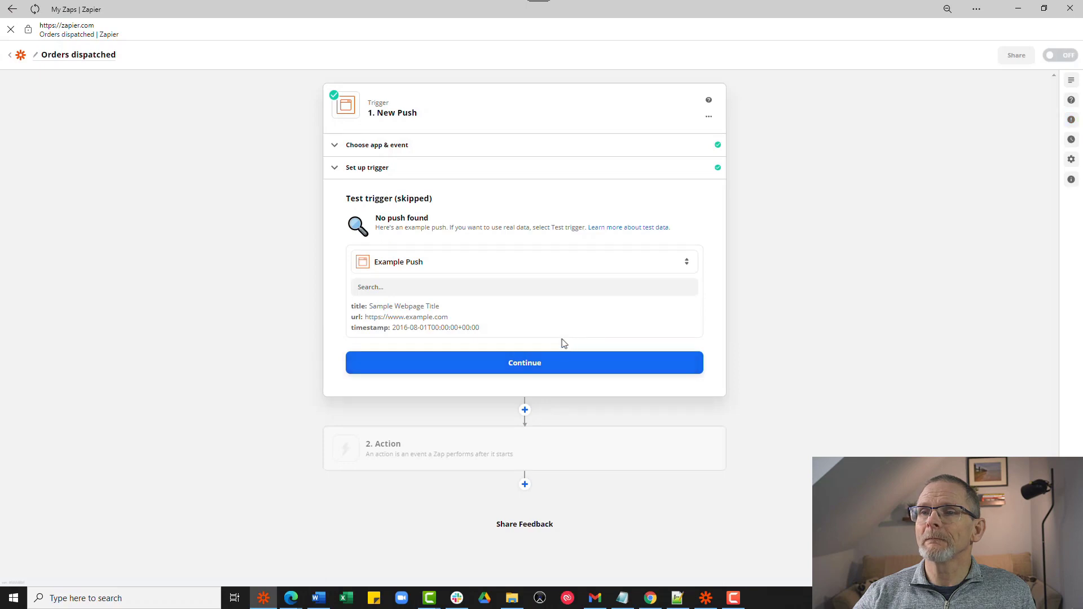
click(438, 451)
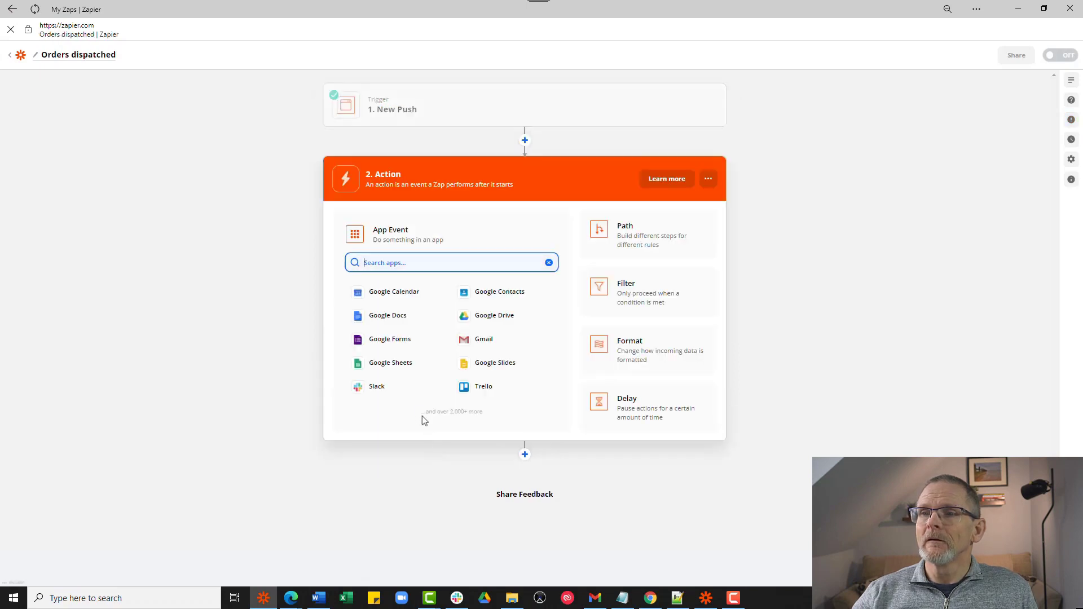
- Make the action Google Sheets Find Many Spreadsheet Rows using the connected Google Sheets account
click(399, 365)
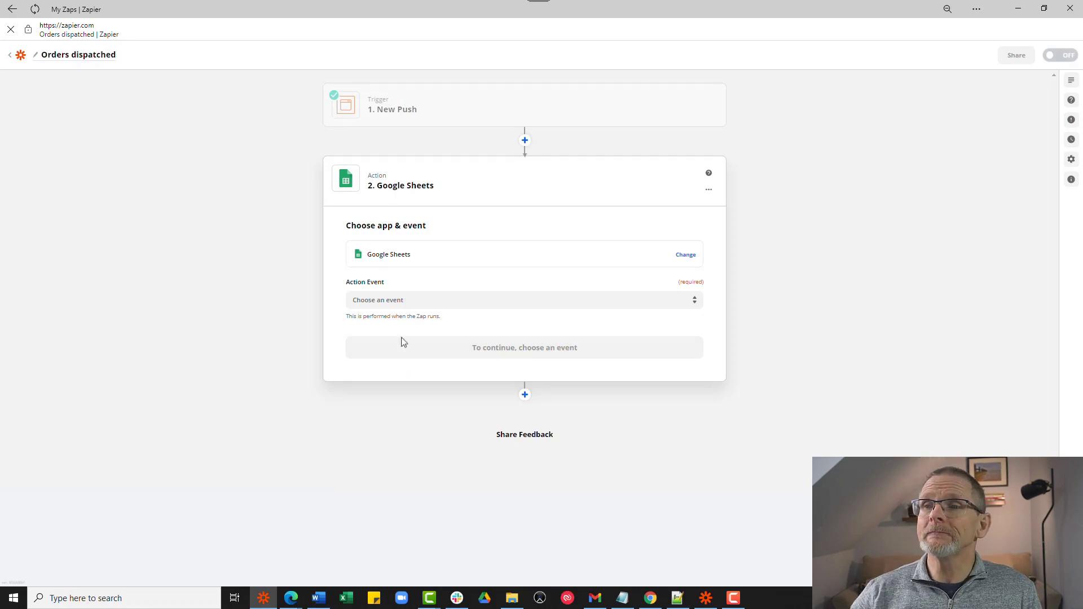
click(409, 300)
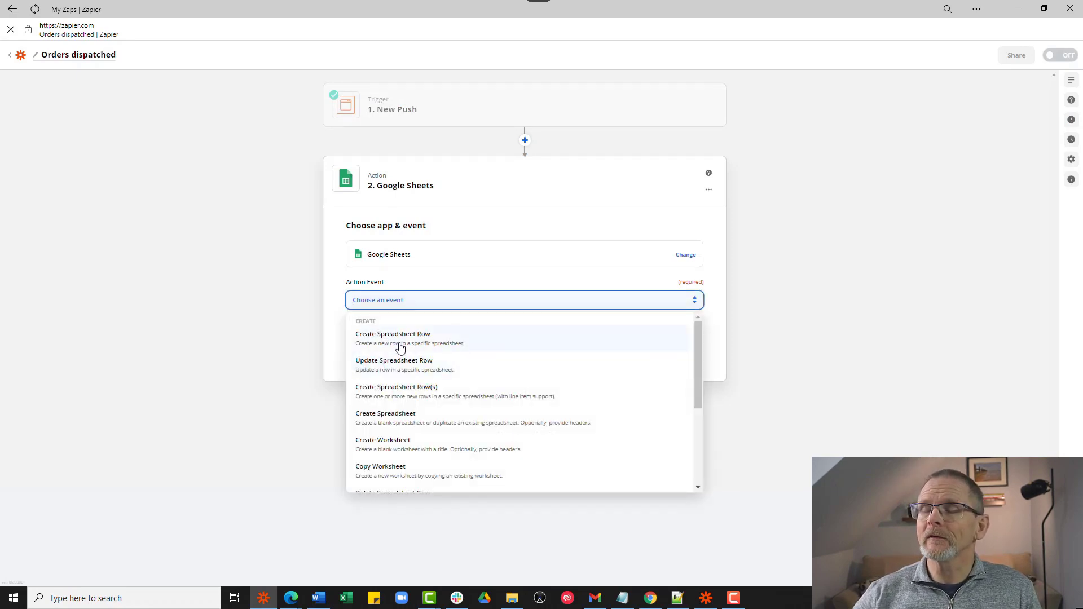
scroll(401, 347, down, 3)
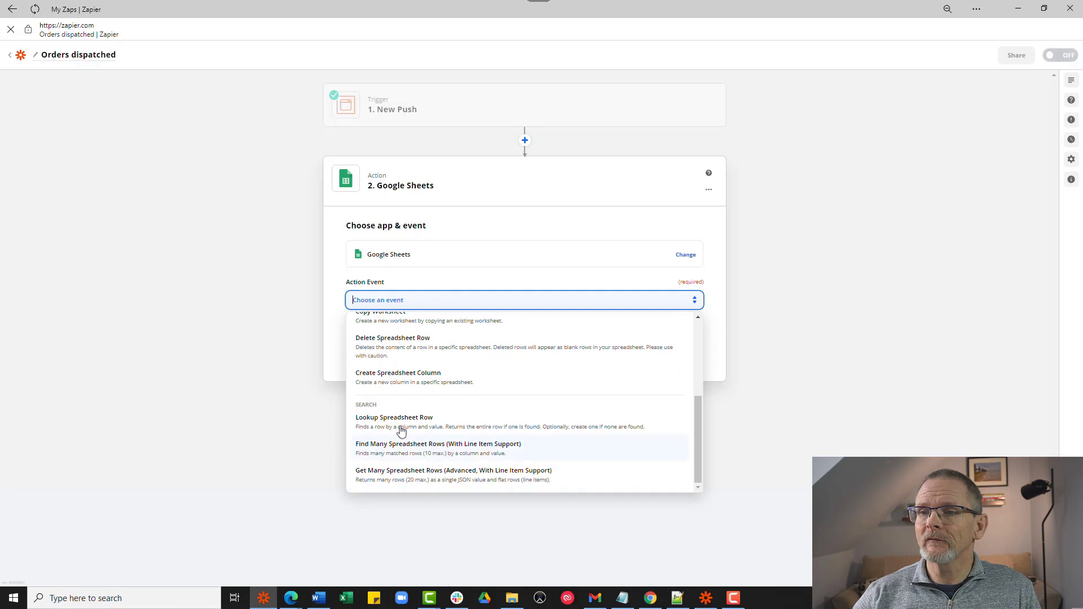
click(401, 448)
click(417, 354)
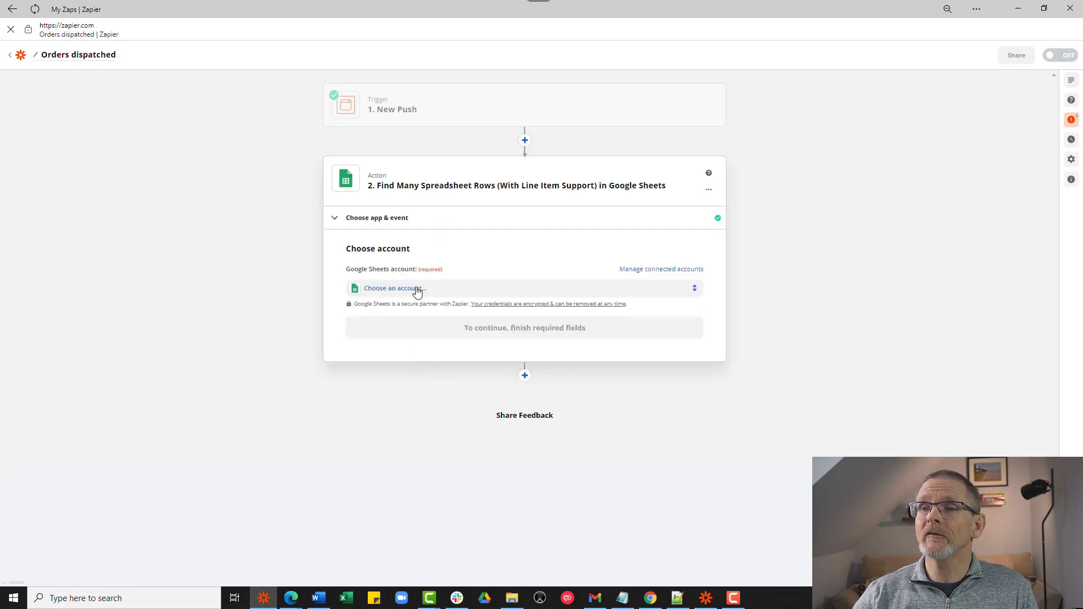
click(417, 290)
click(418, 364)
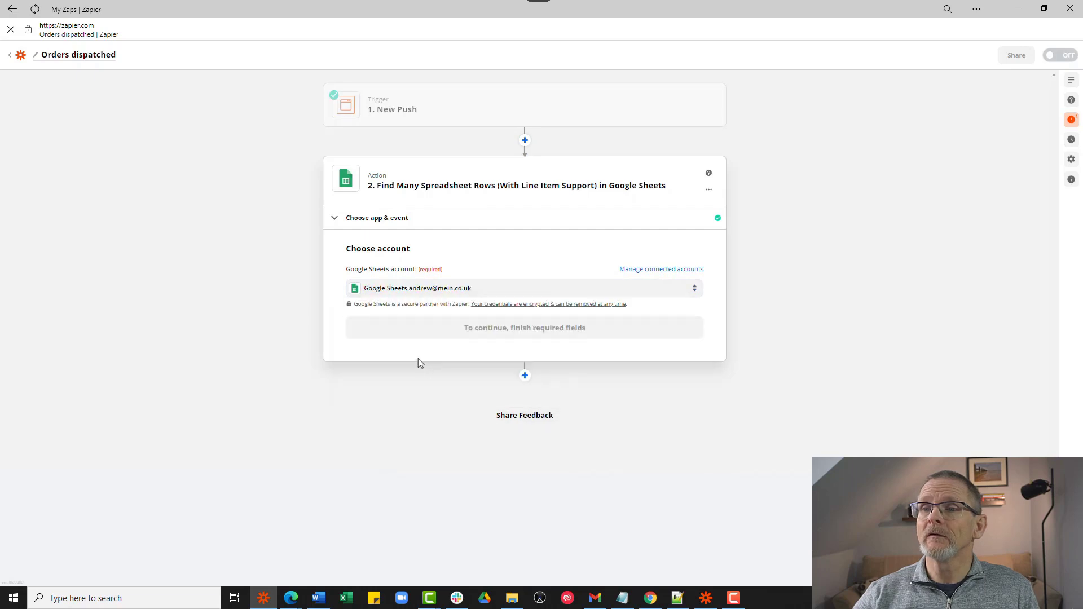
click(417, 336)
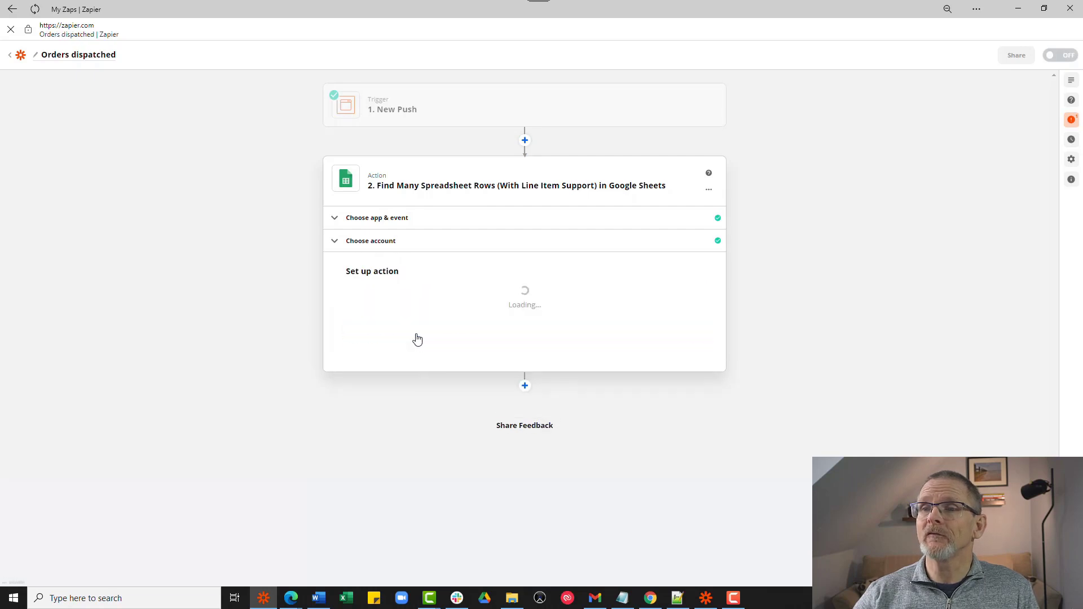
- Point the row search at the Loop Orders spreadsheet's Orders worksheet in My Google Drive
click(391, 305)
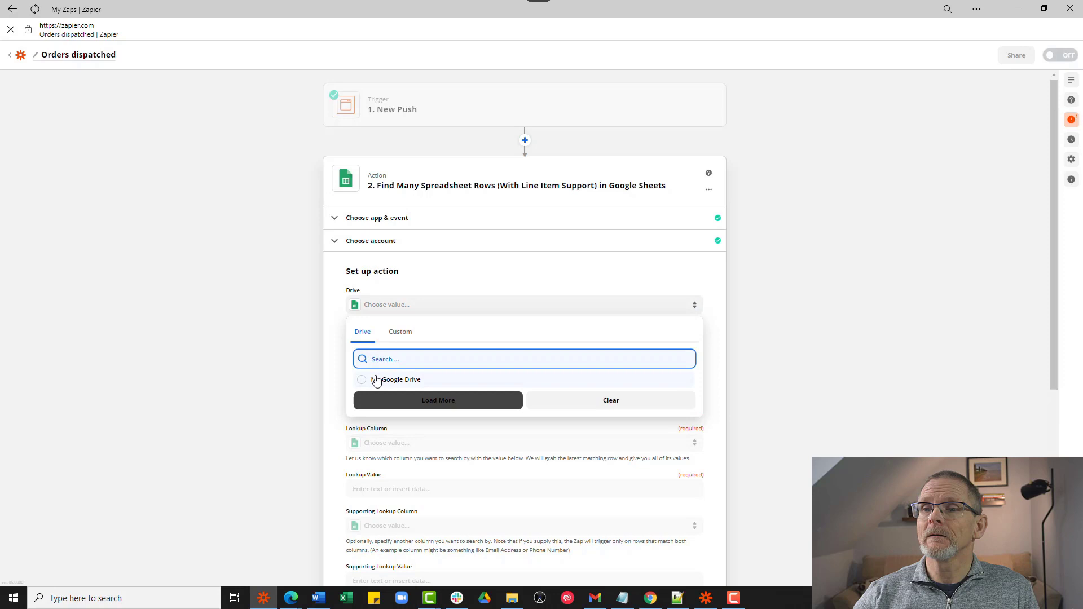
click(375, 380)
click(379, 360)
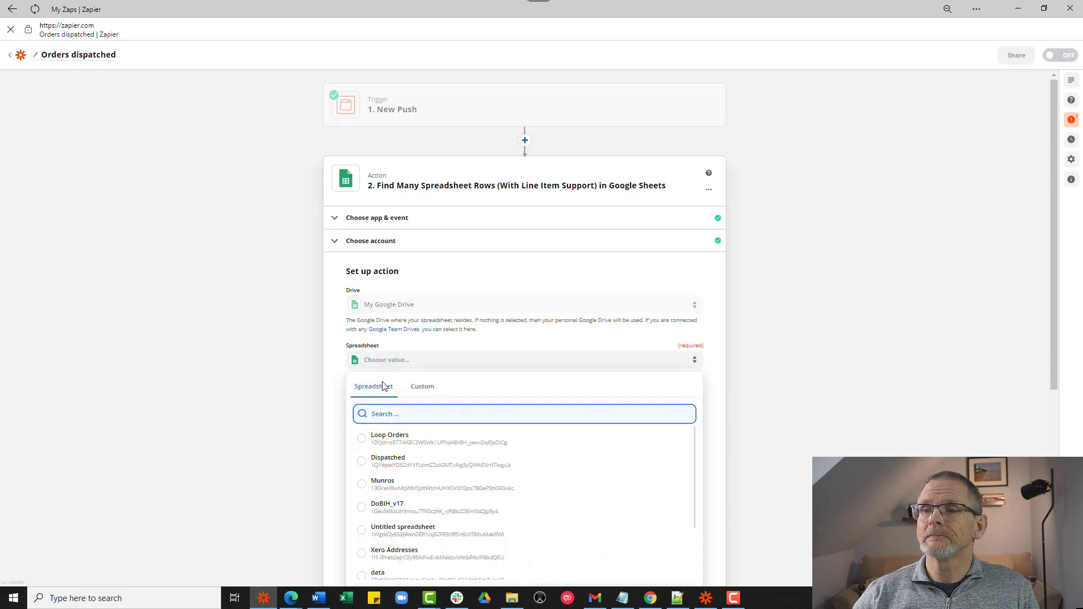
click(390, 444)
click(383, 399)
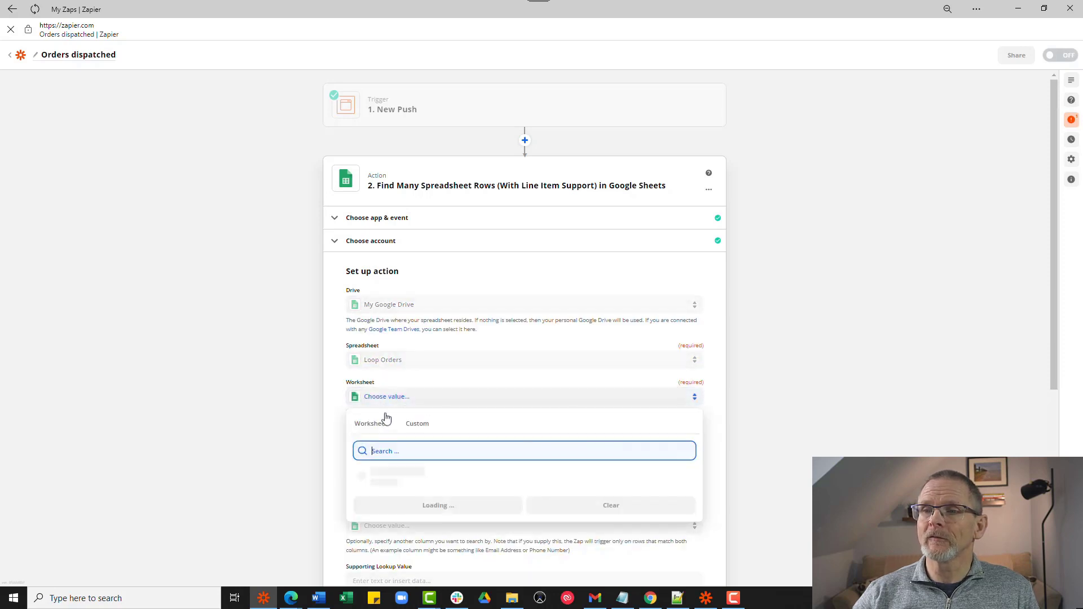
click(393, 478)
scroll(394, 477, down, 5)
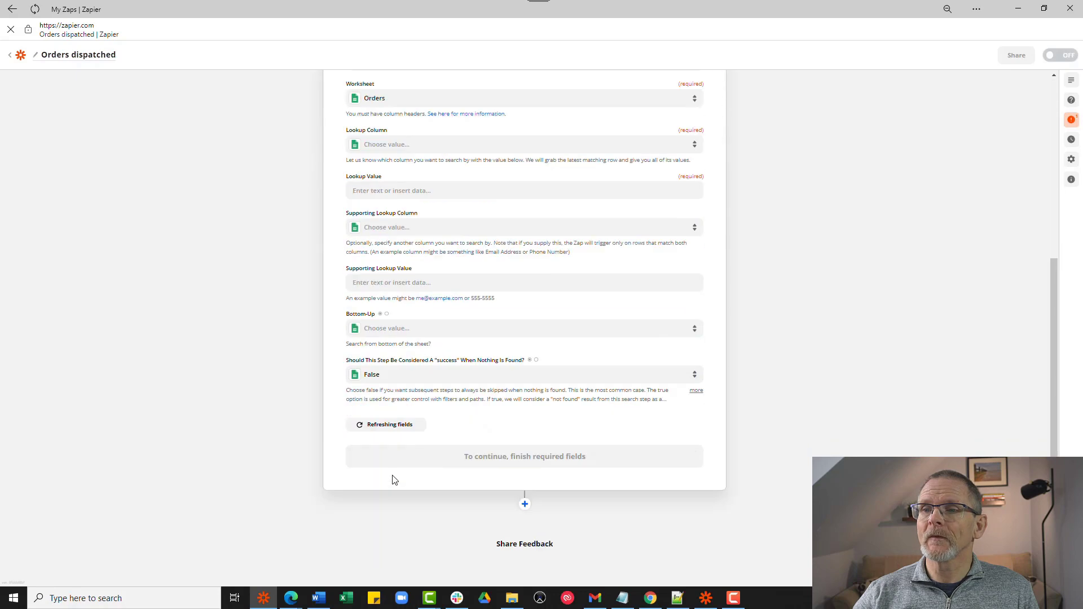
- Search the Status column for the lookup value 'Dispatched' and submit the setup
click(395, 131)
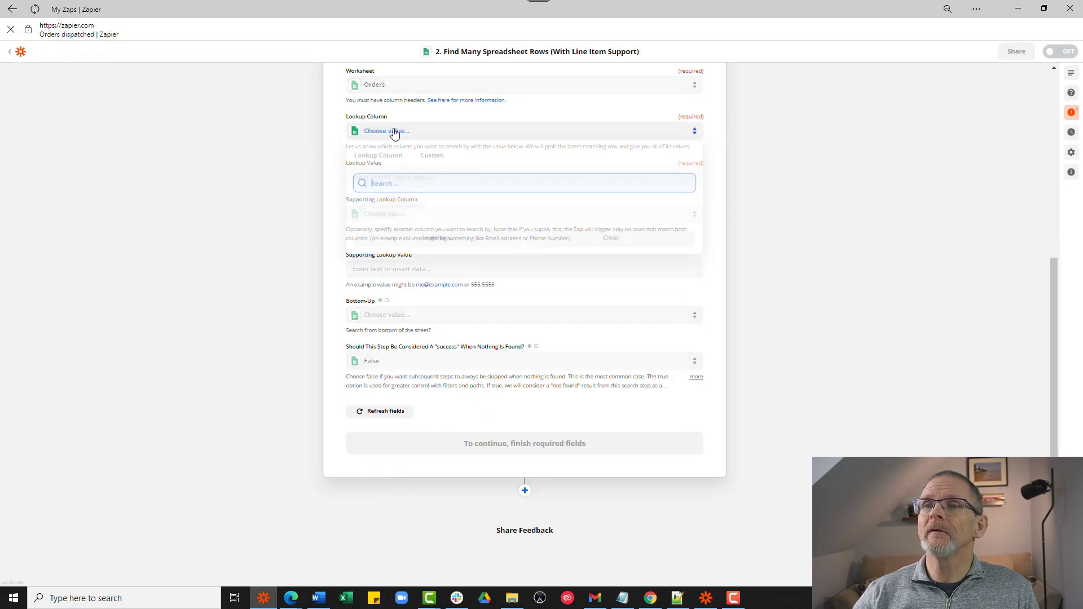
click(366, 303)
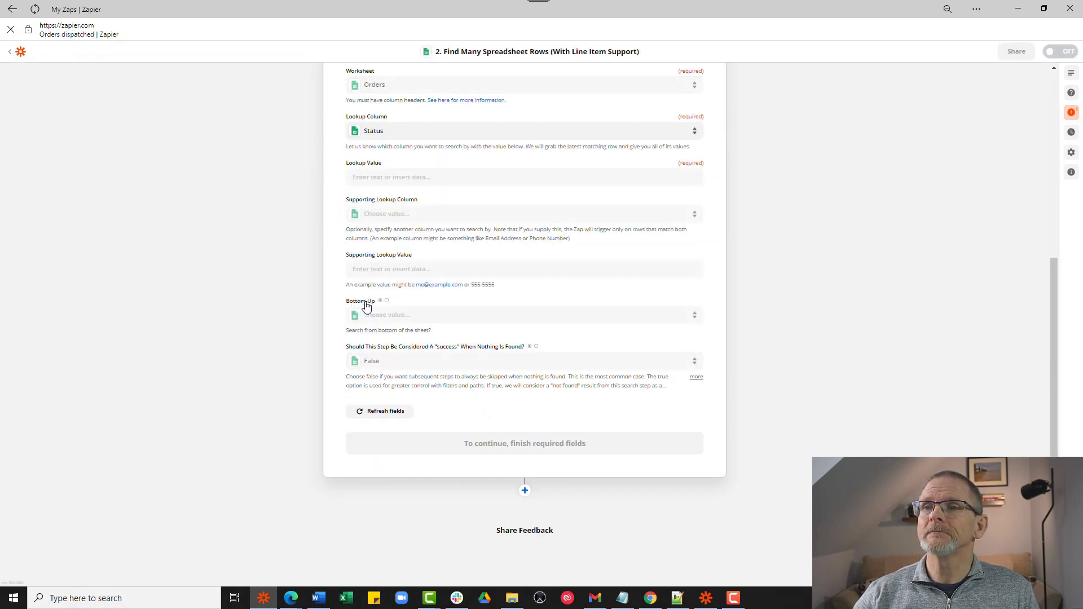
click(374, 179)
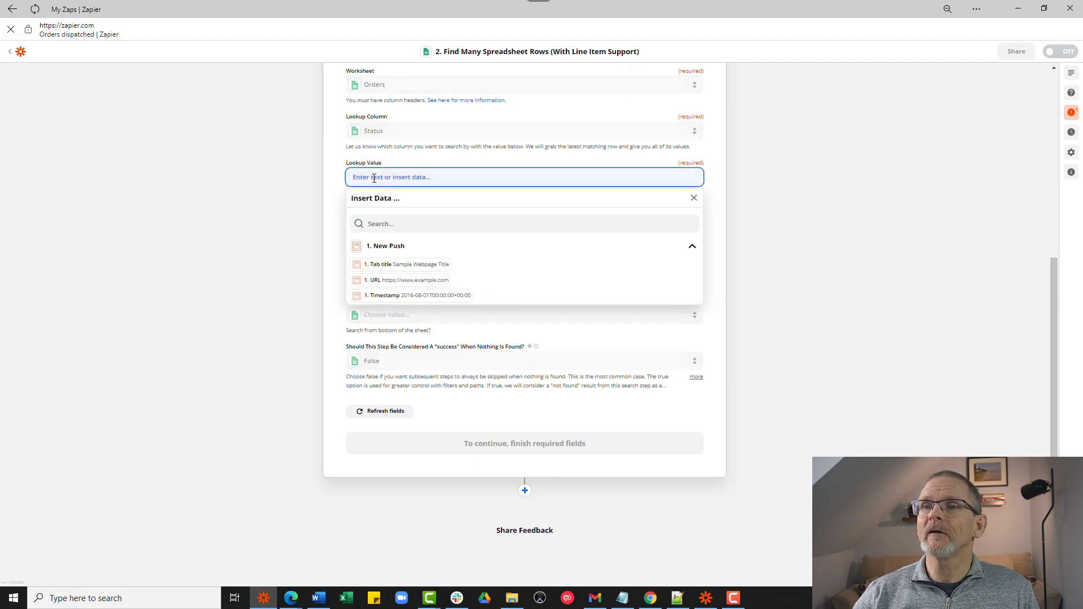
text(Di)
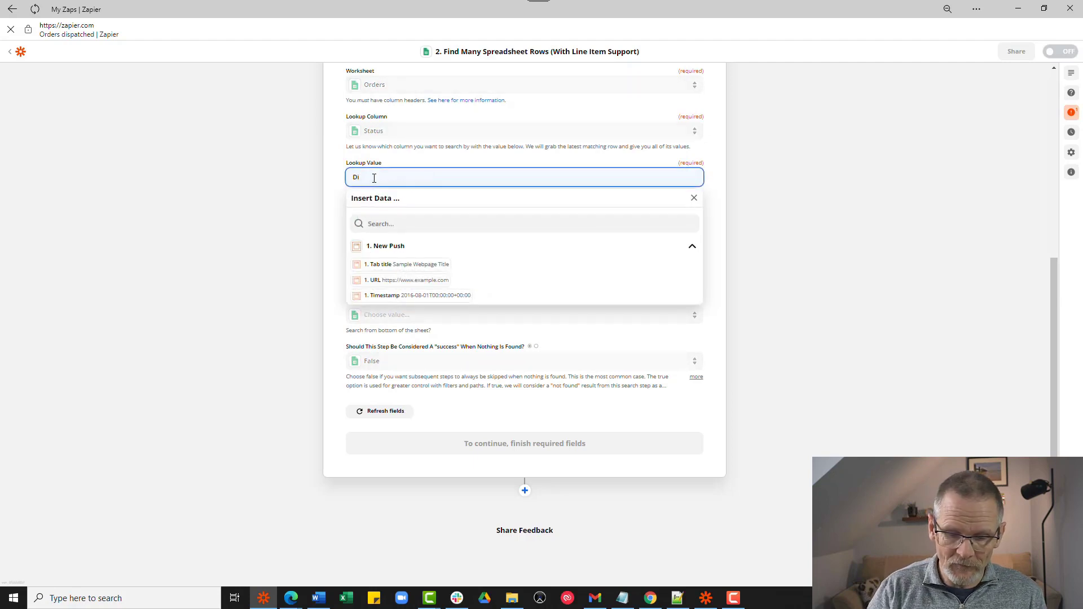
text(spatc)
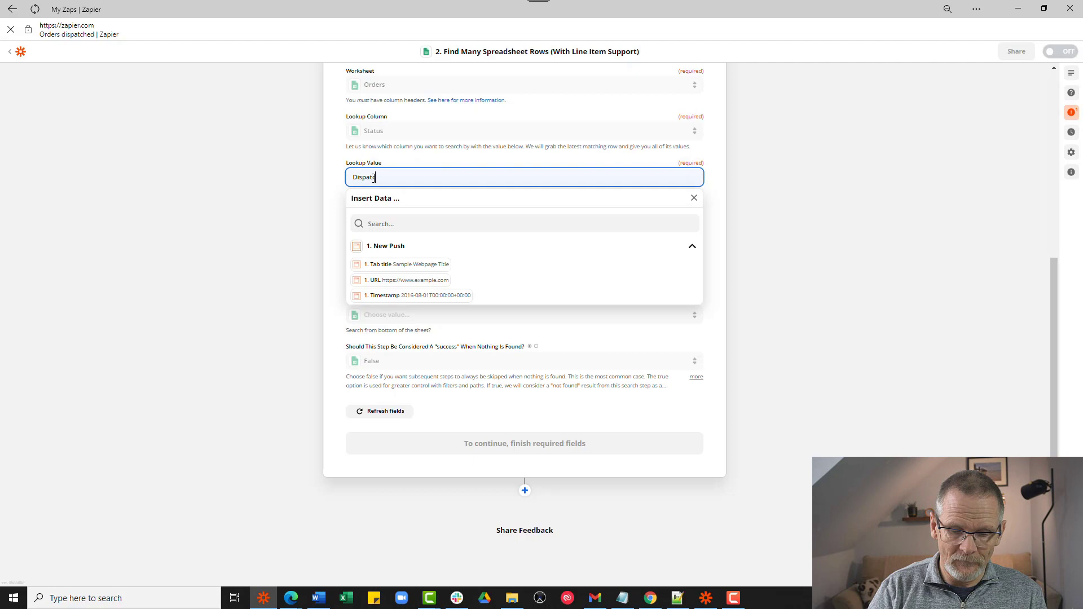
text(hed)
click(324, 244)
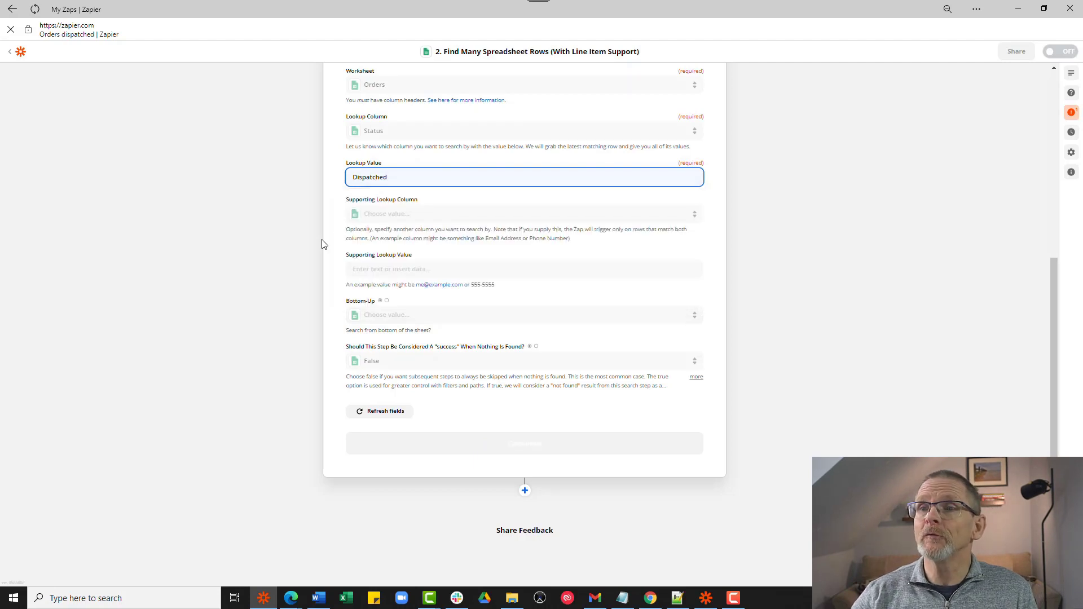
click(520, 445)
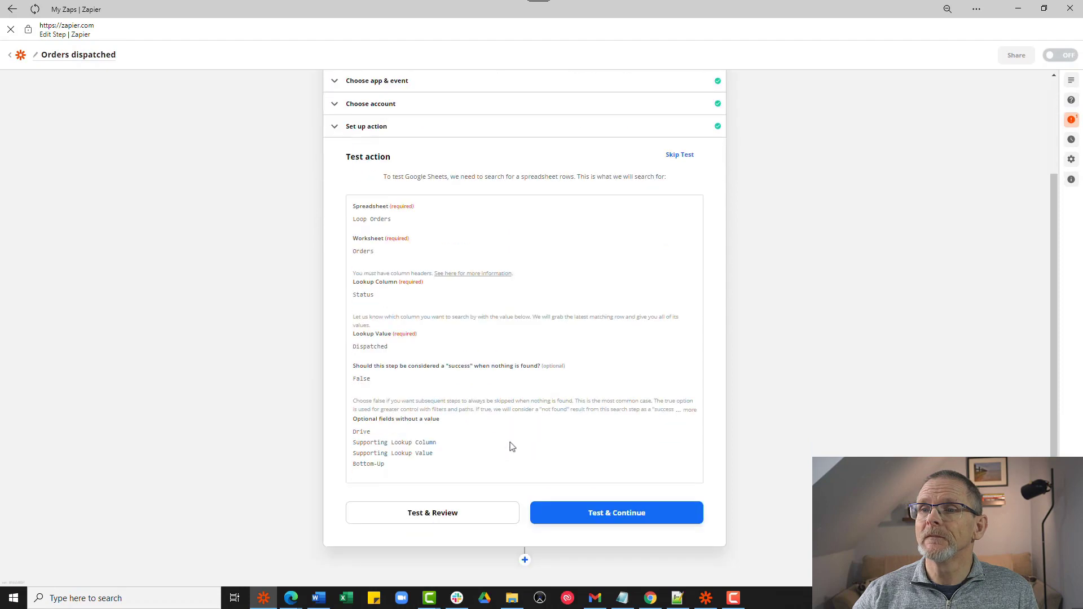
- Test the row search and review the four Dispatched rows returned
click(442, 442)
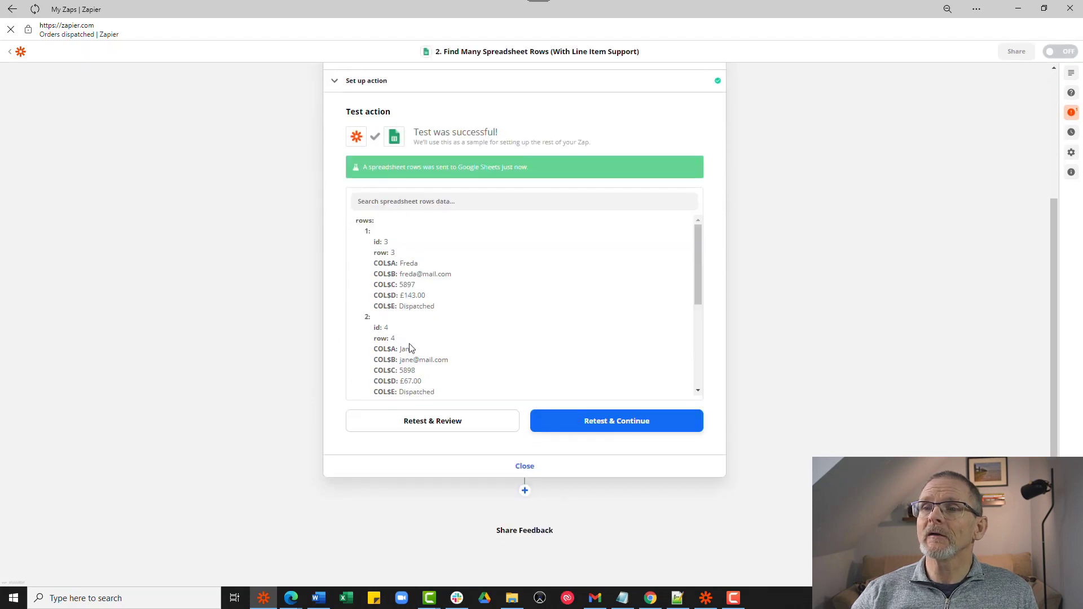
scroll(397, 346, down, 3)
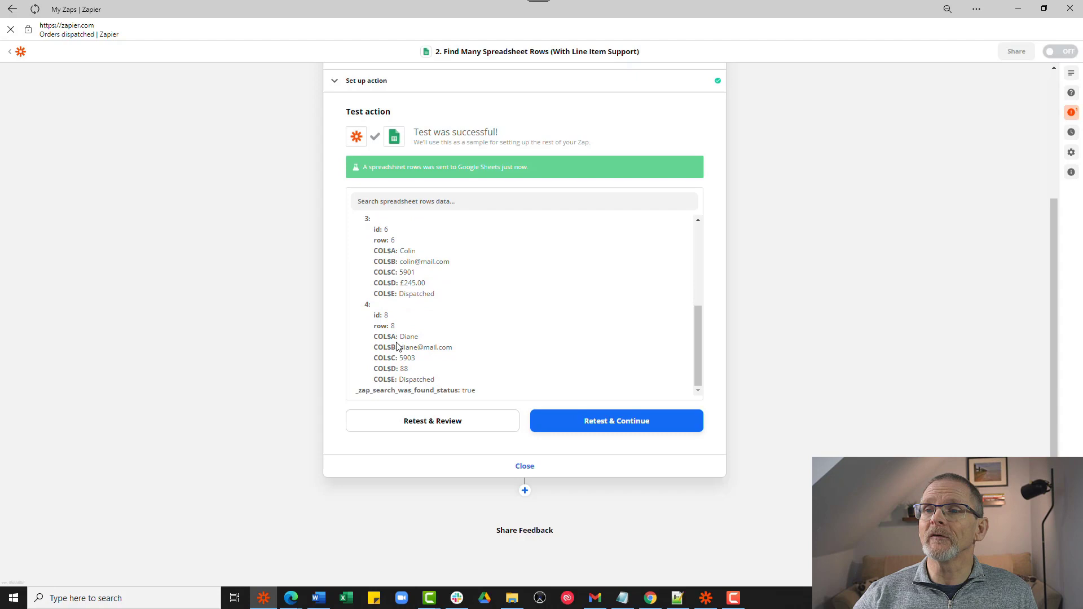
- Add a Gmail Send Email step using the first connected Gmail account
click(524, 492)
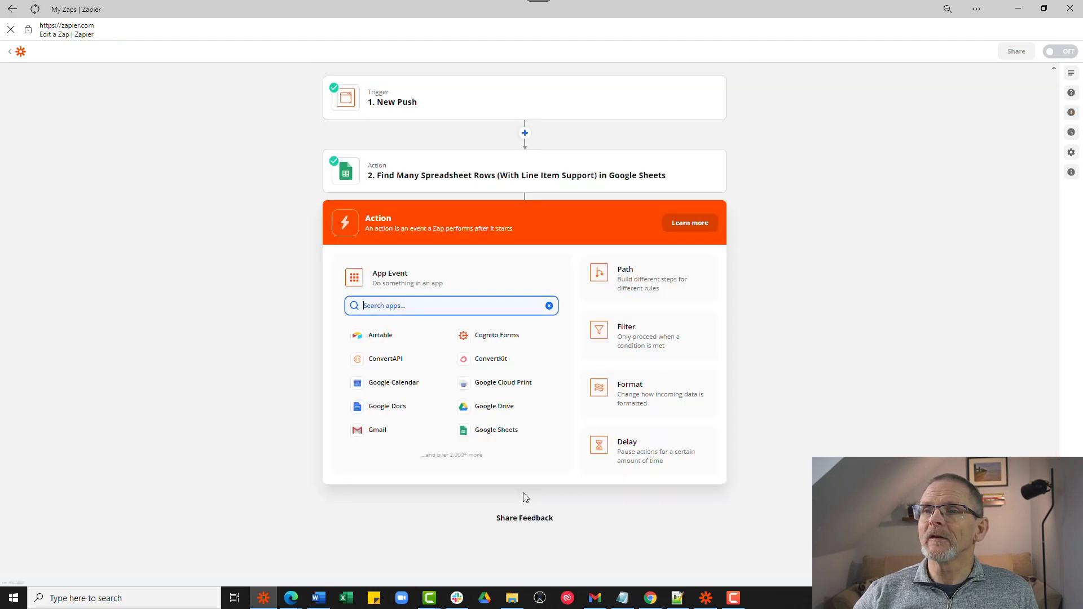
click(375, 431)
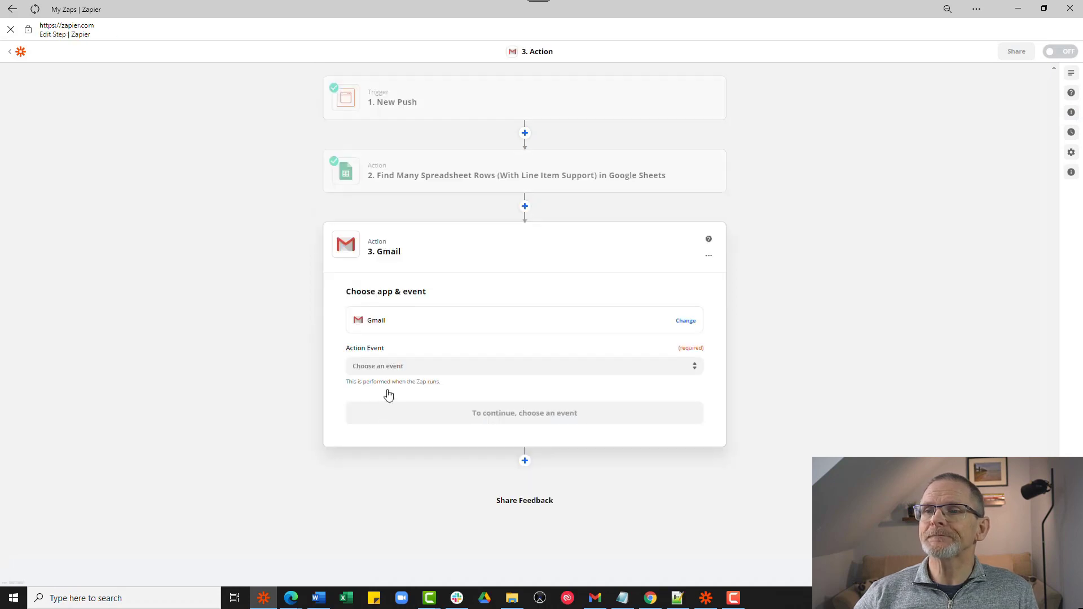
click(399, 366)
click(404, 400)
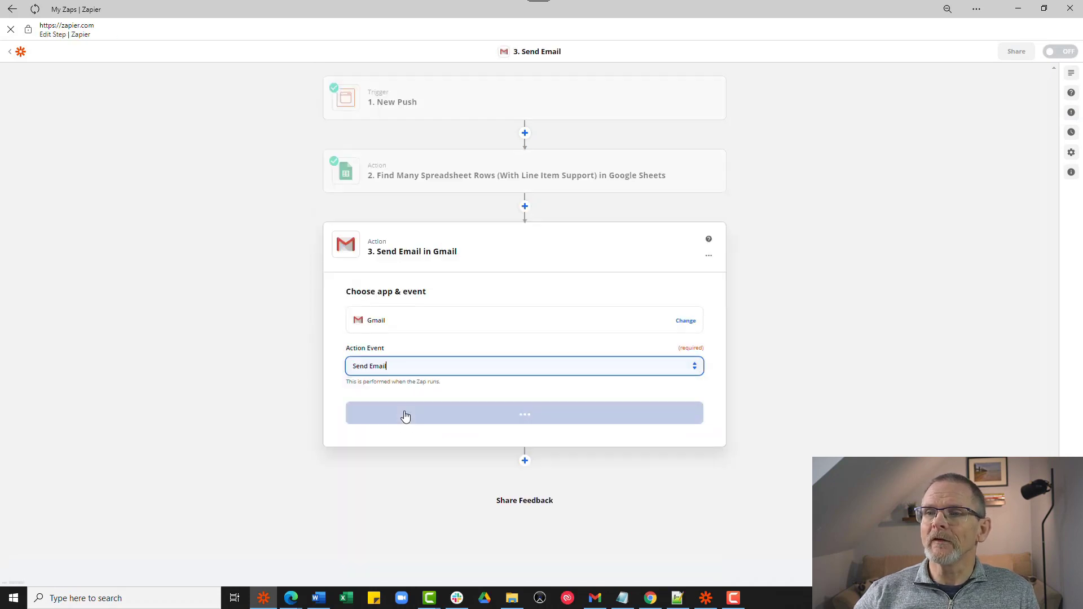
click(431, 413)
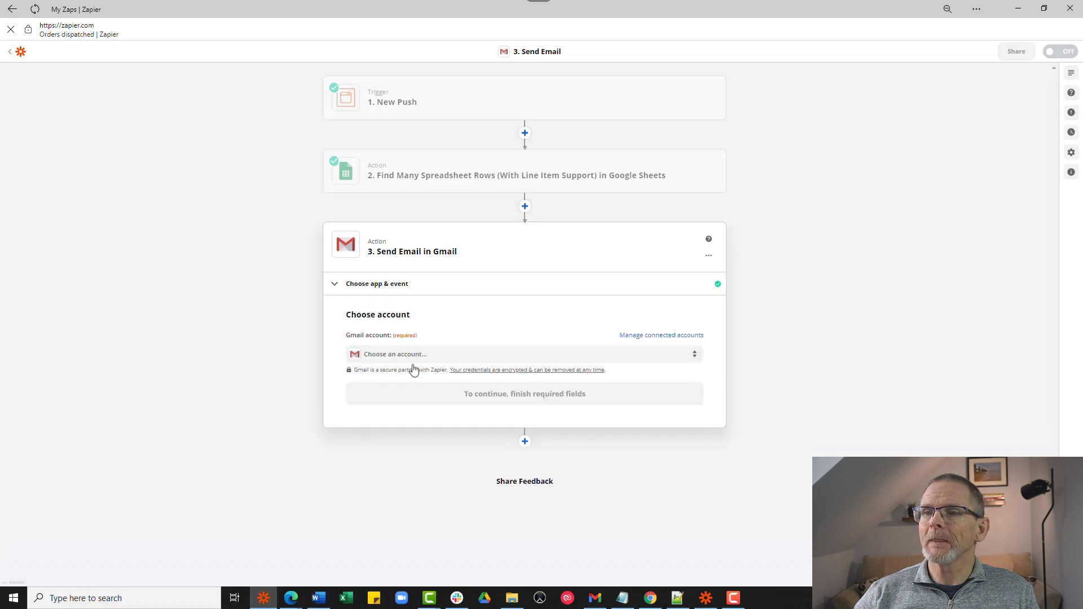
click(411, 355)
click(398, 427)
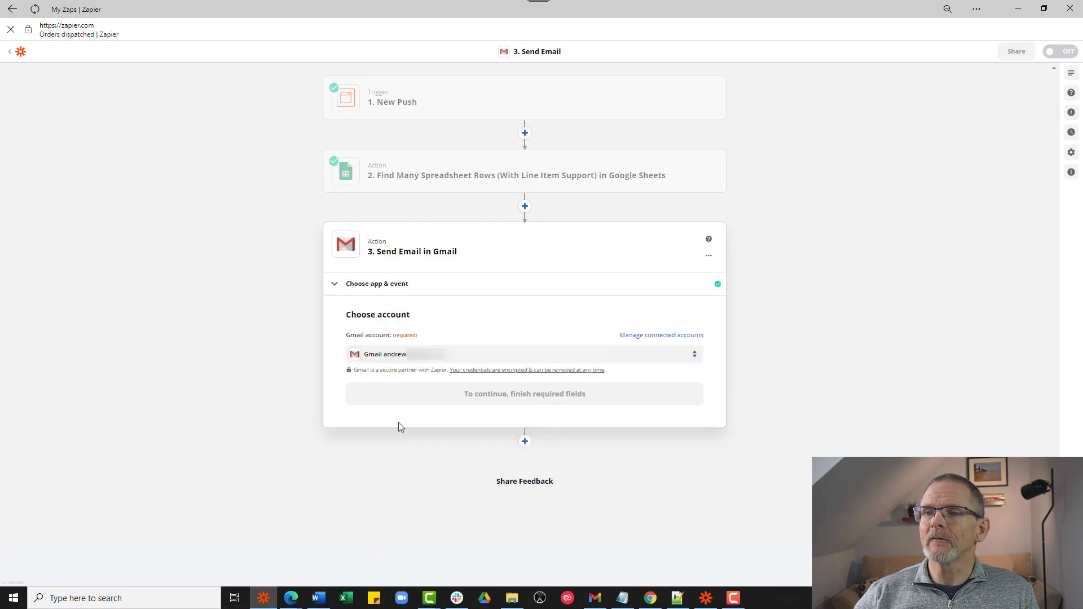
click(409, 398)
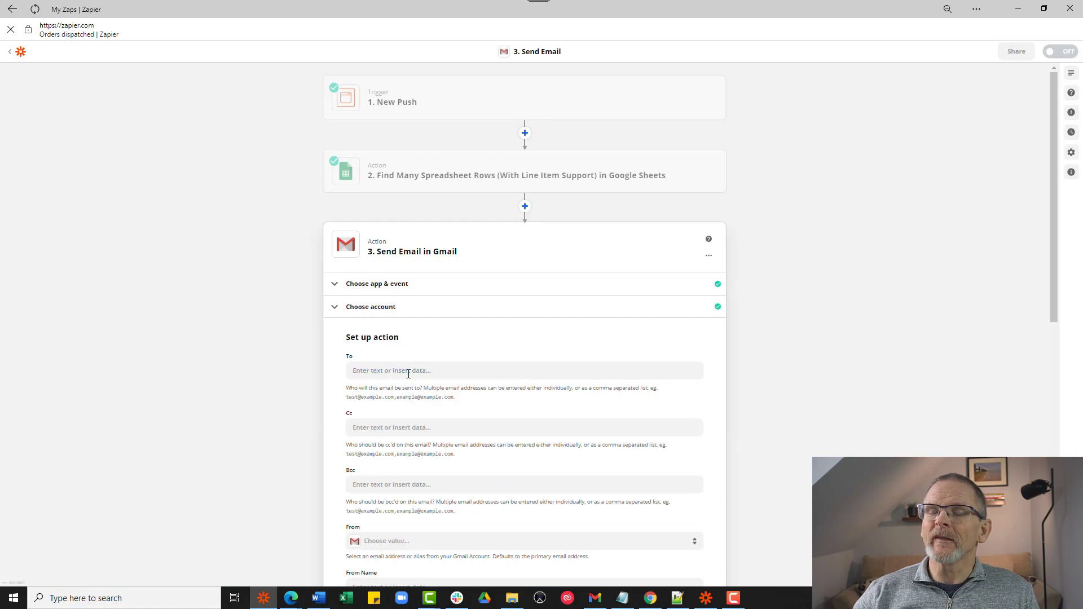
- Enter the recipient address, choose the first sender address, and type the shop's sender name
click(408, 375)
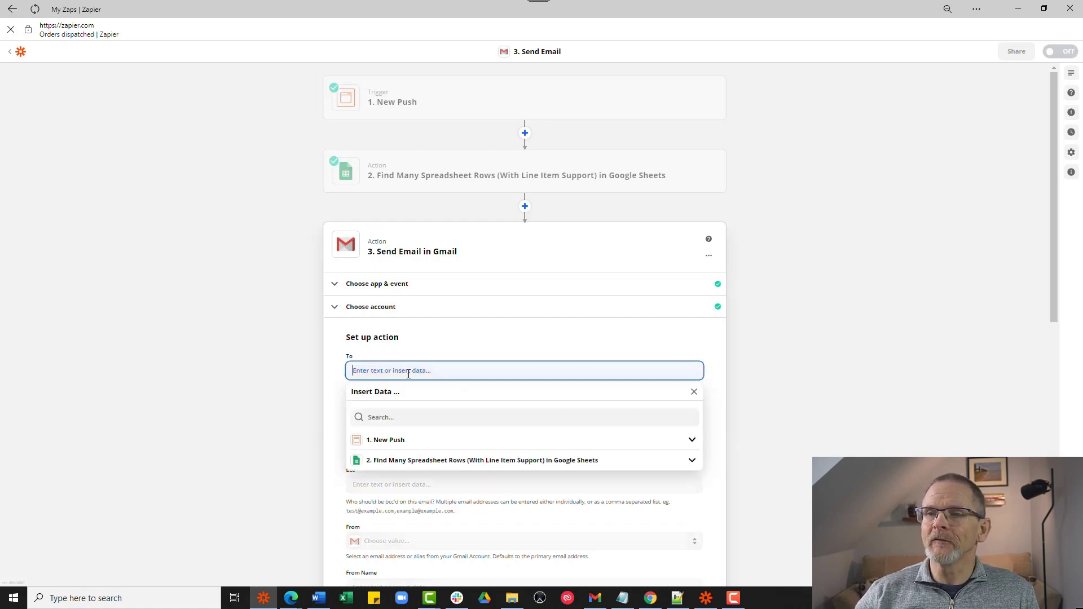
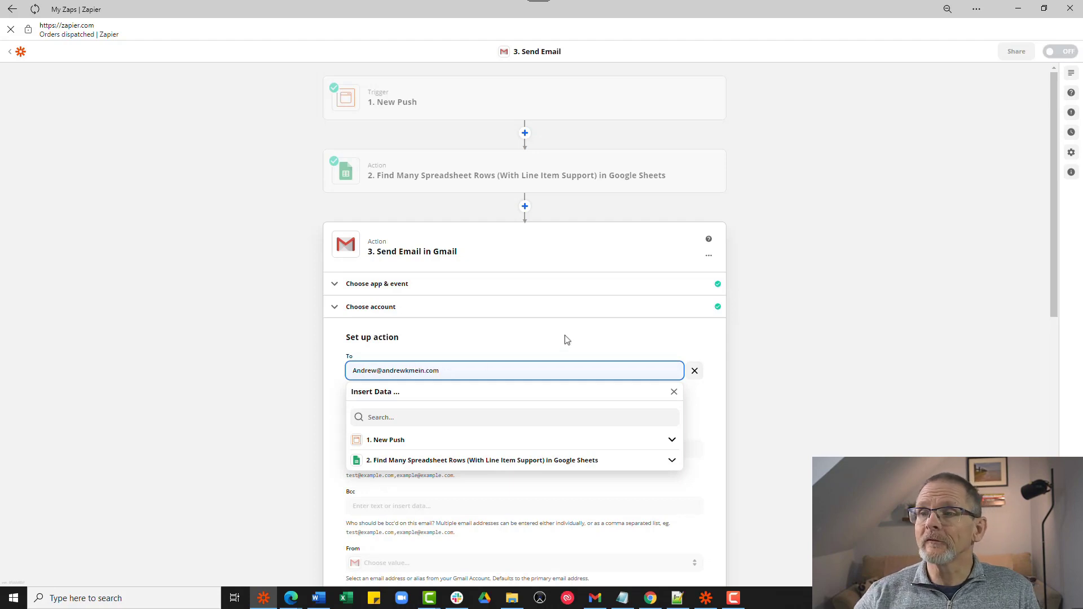
click(566, 338)
scroll(410, 355, down, 3)
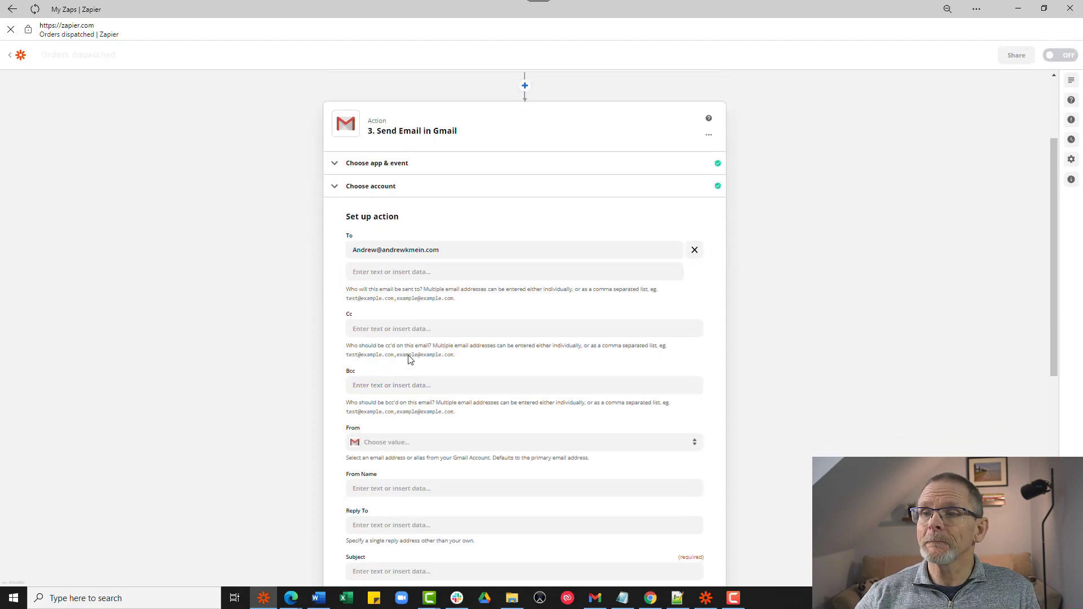
scroll(409, 355, down, 2)
click(395, 329)
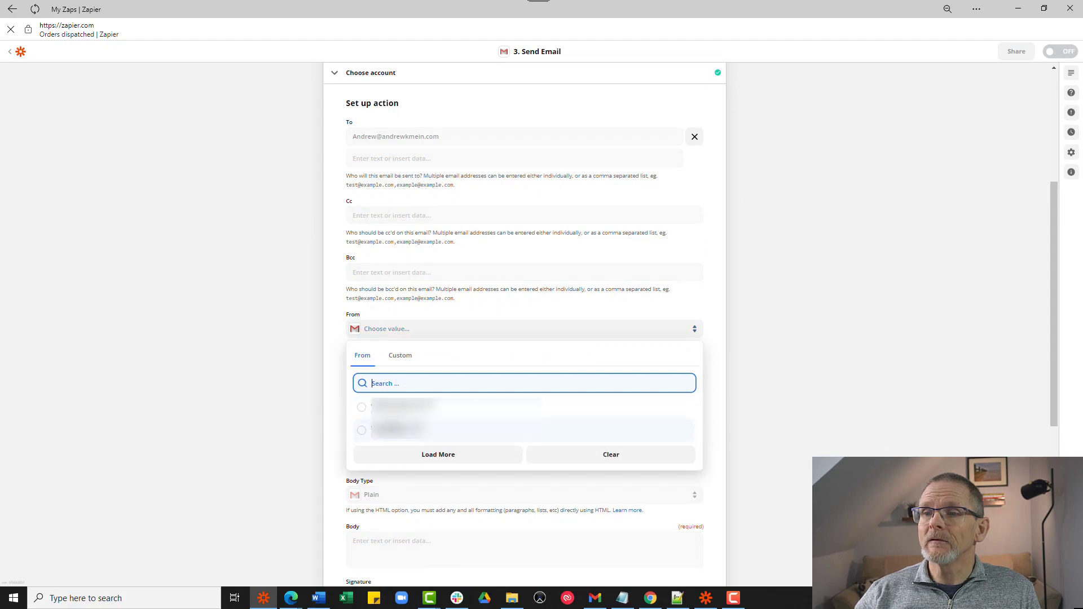
click(395, 408)
click(386, 377)
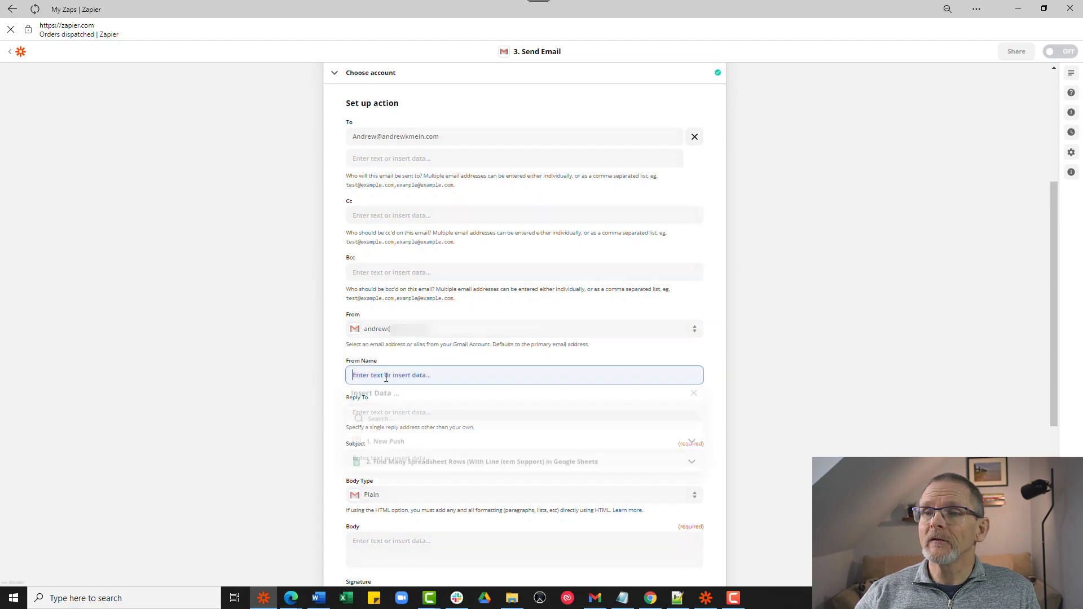
text(Andr)
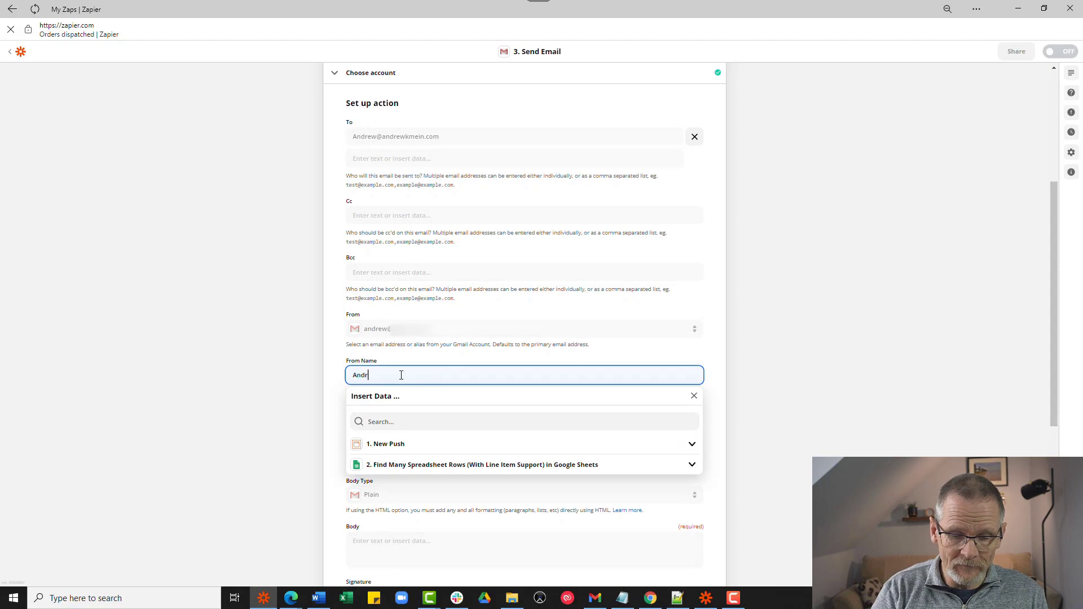
text(ew's Shop)
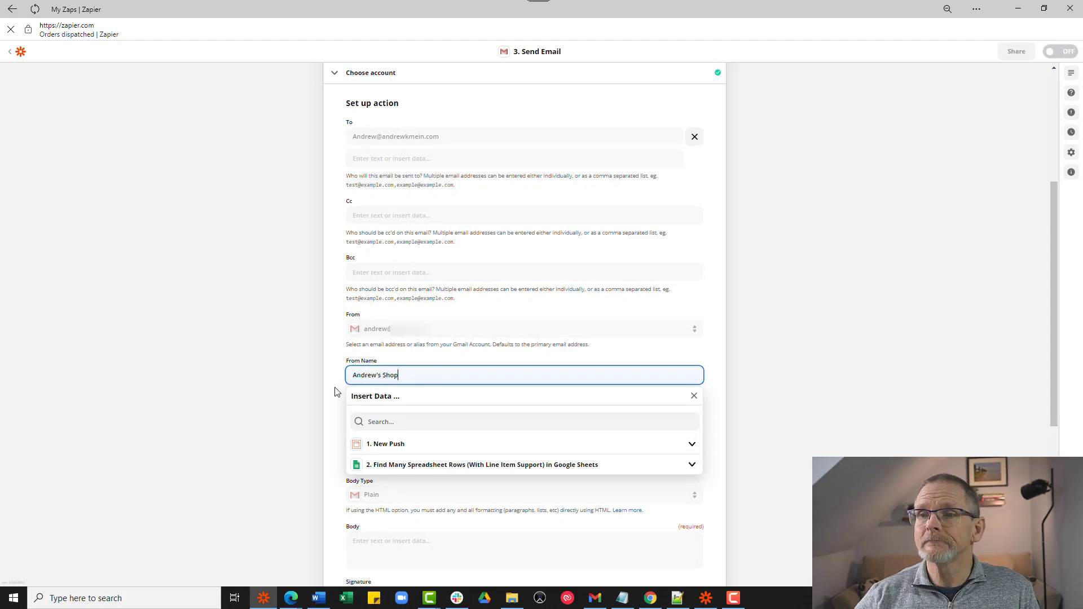
click(337, 391)
- Set the email subject to 'Orde Number' followed by the rows step's Col$c field
scroll(337, 391, down, 5)
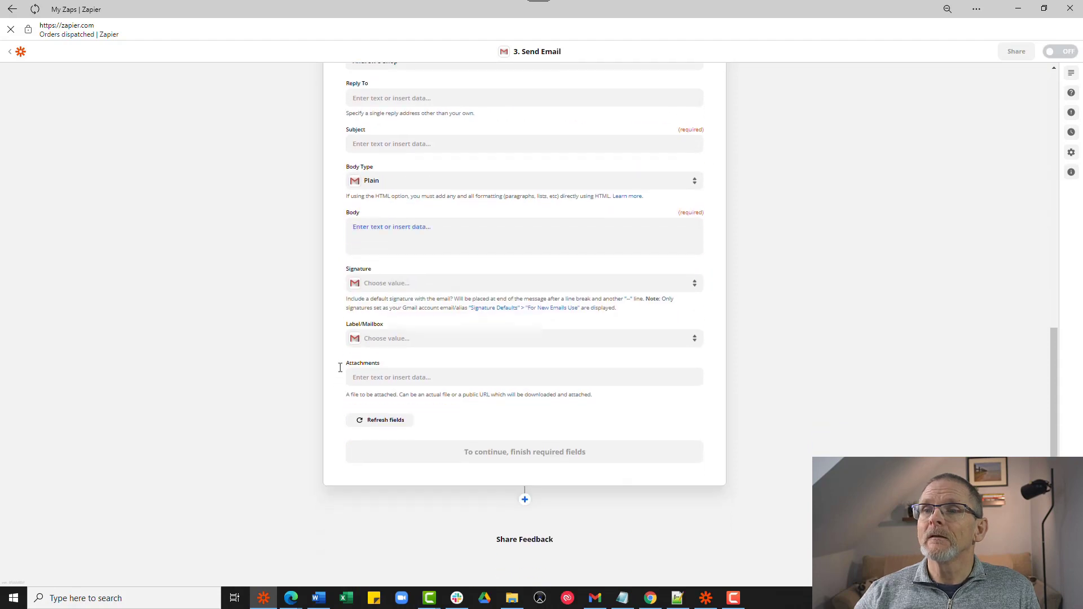
click(389, 142)
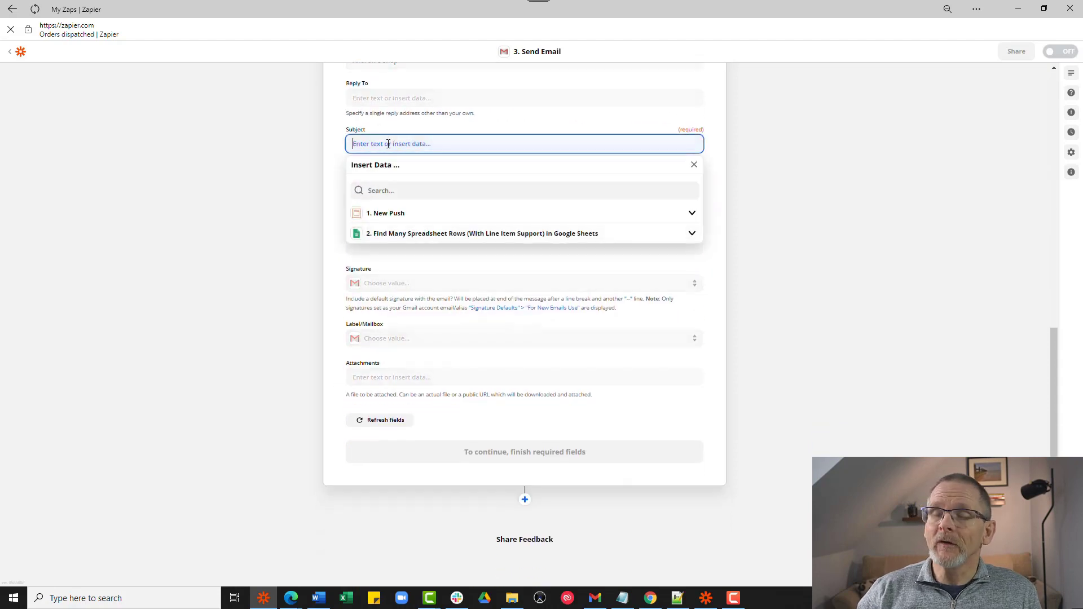
text(Orde Number)
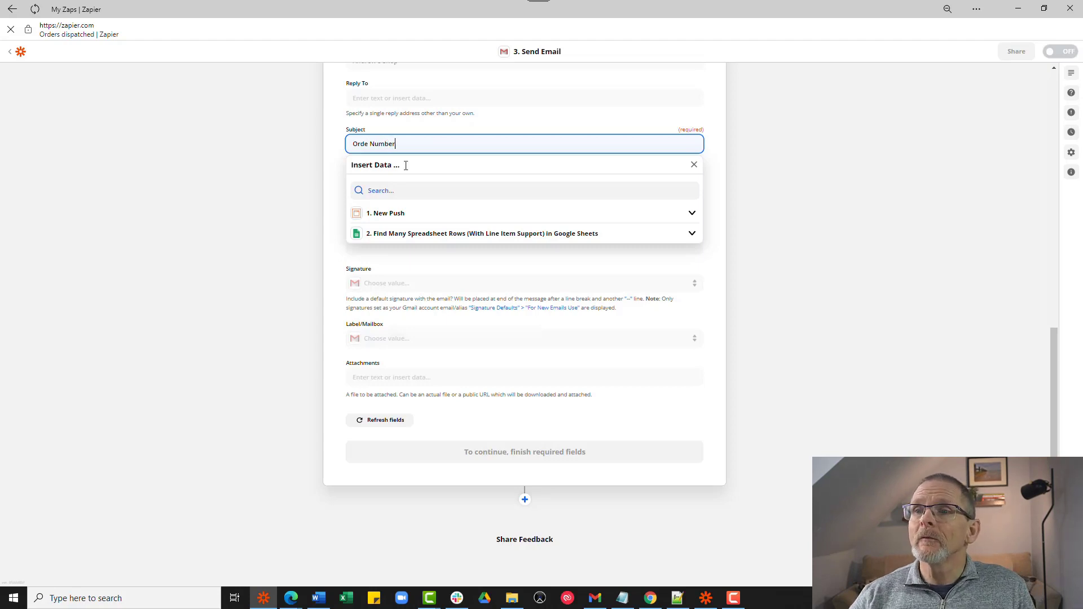
click(412, 234)
click(381, 302)
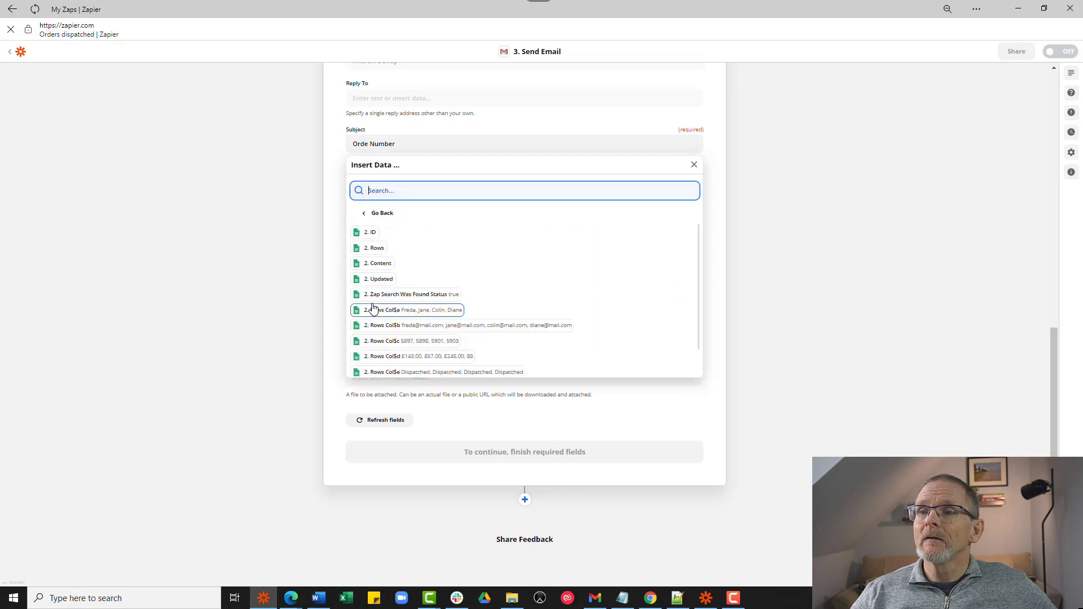
click(404, 341)
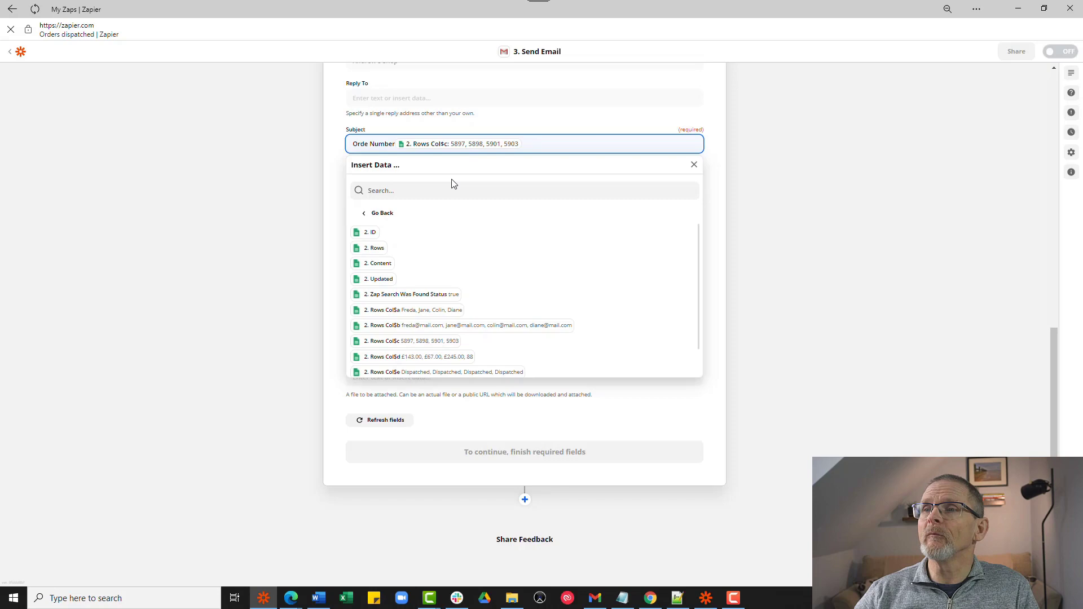
scroll(452, 184, up, 10)
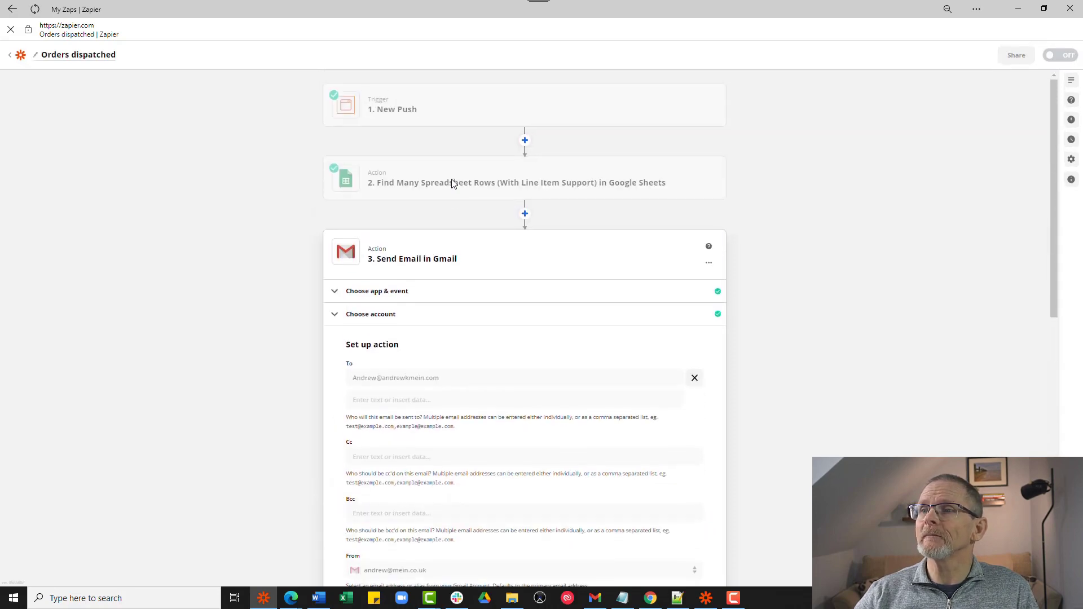
- Insert a Looping by Zapier step, Create Loop From Line Items, before the Gmail step
click(525, 214)
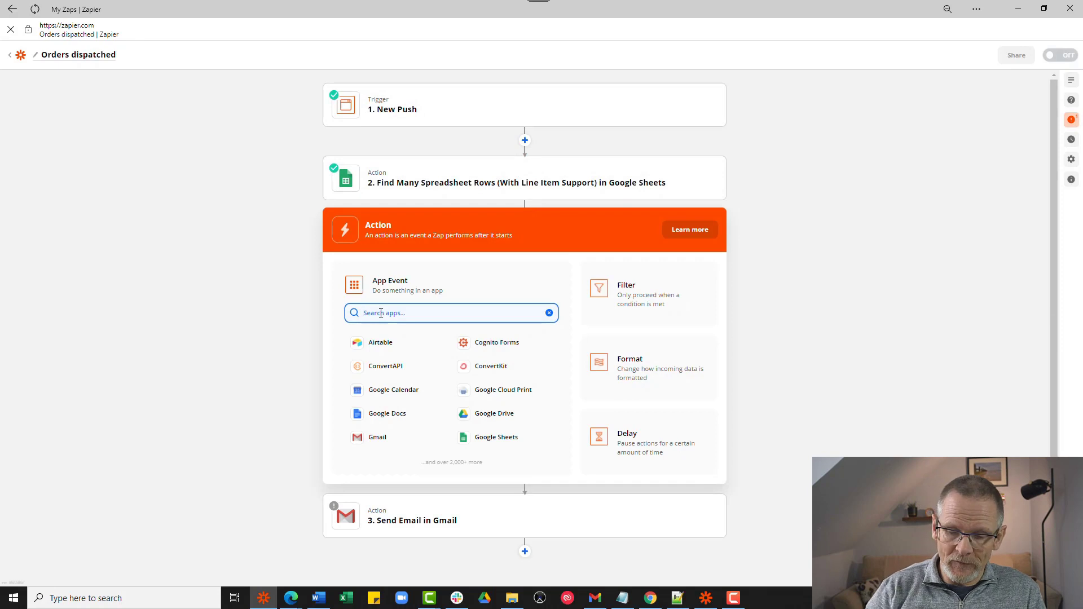
text(loop)
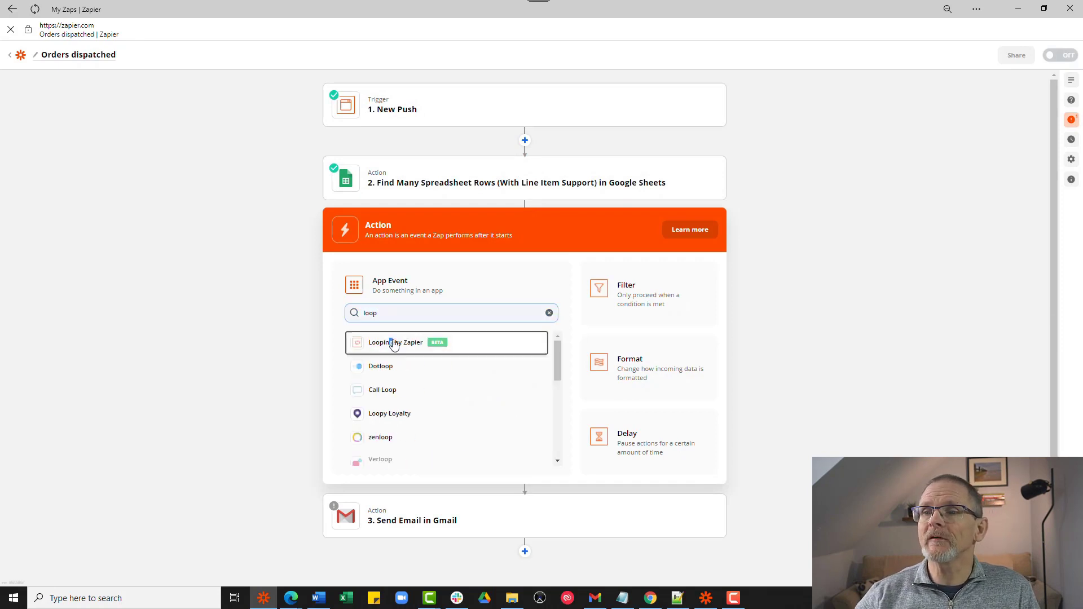
click(391, 343)
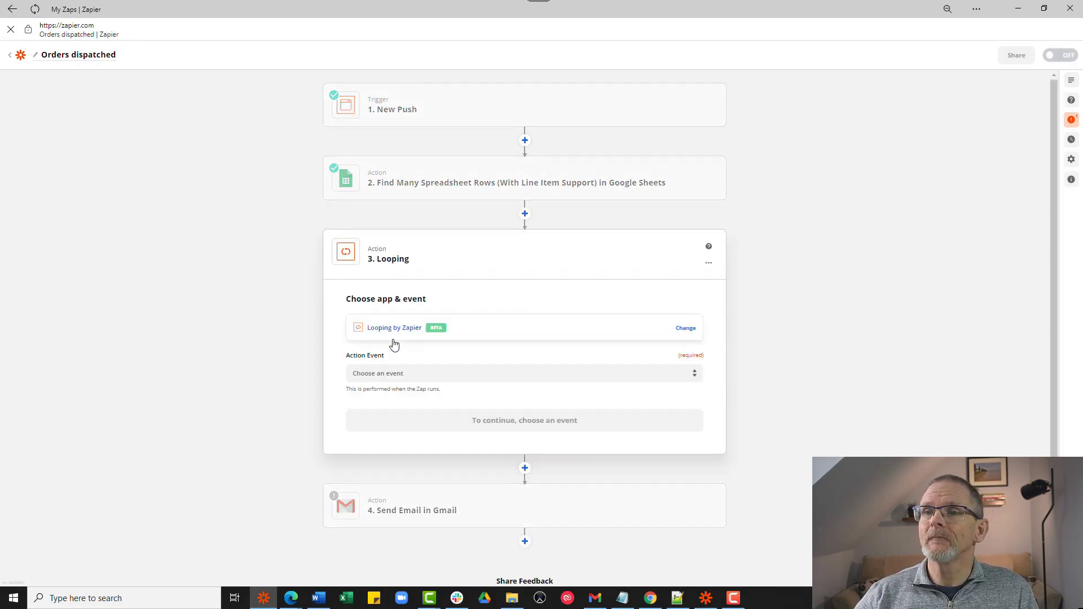
click(376, 374)
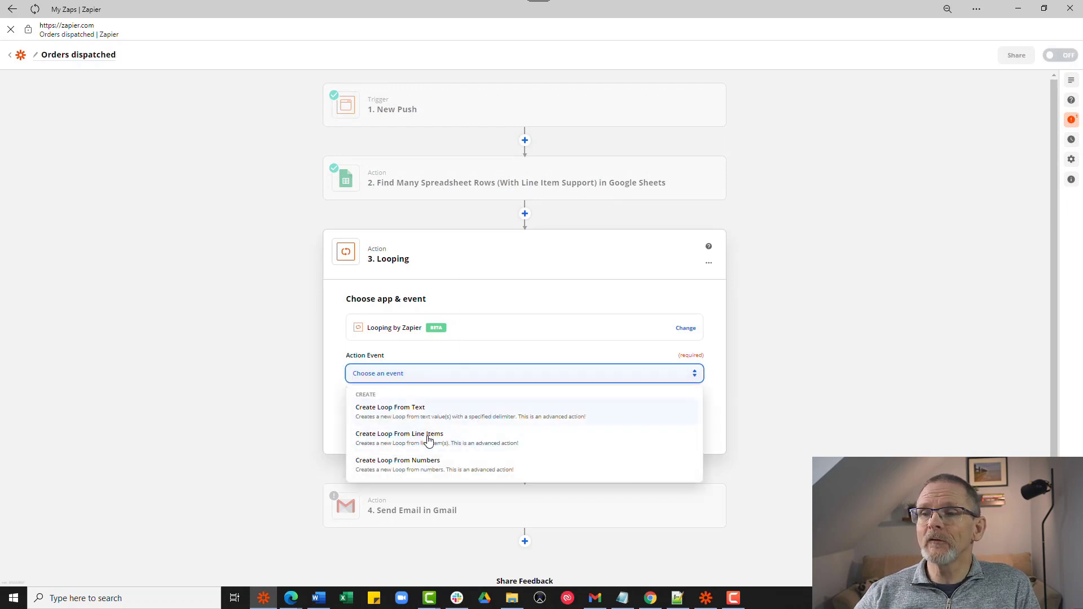
click(407, 444)
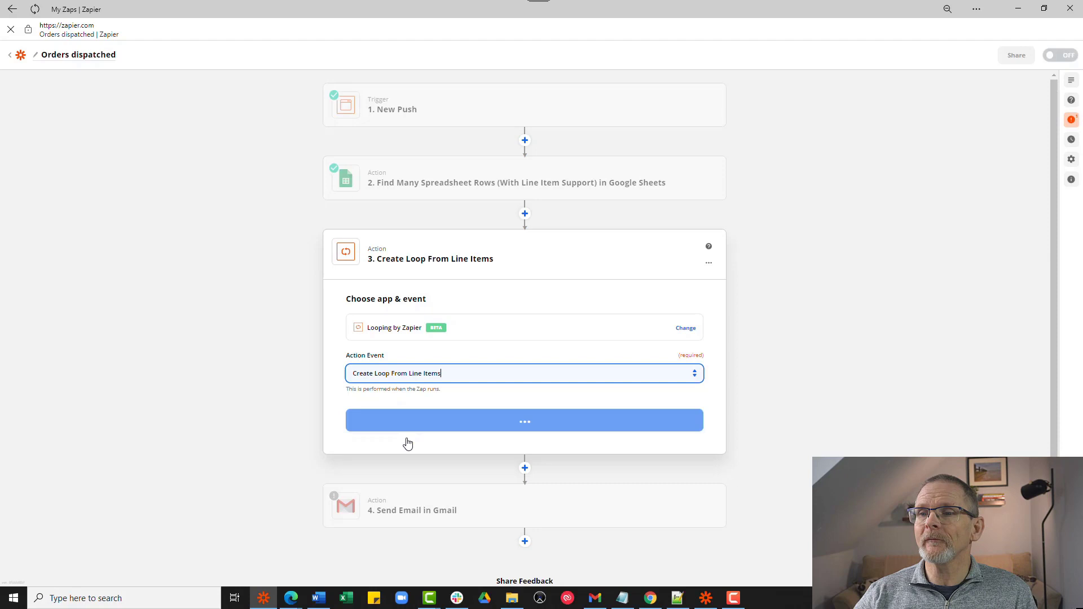
click(426, 426)
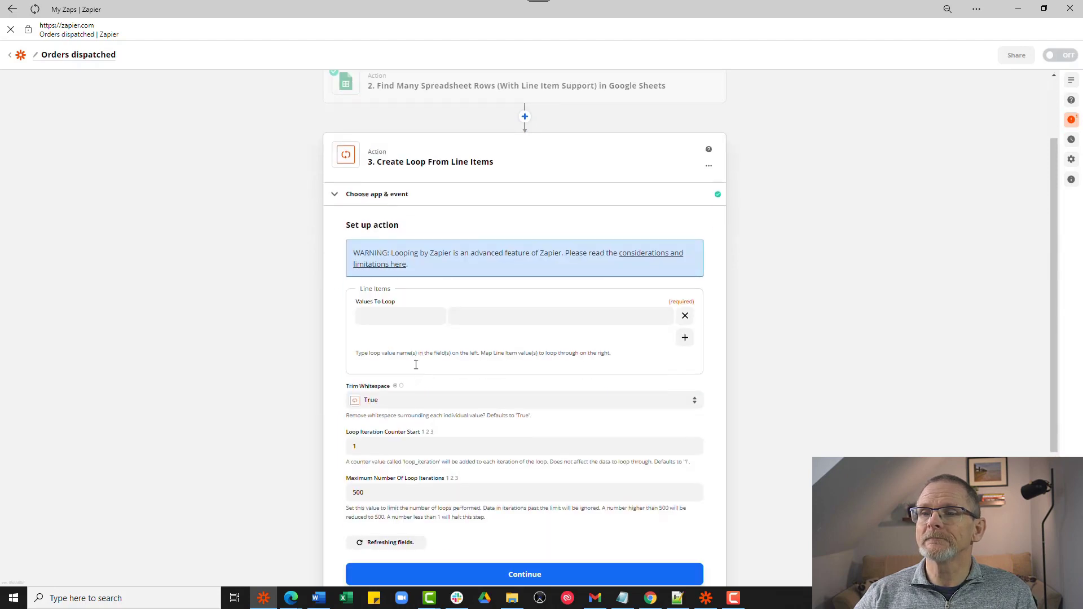
- Add loop value 'Name' mapped to the rows step's Col$a
click(398, 264)
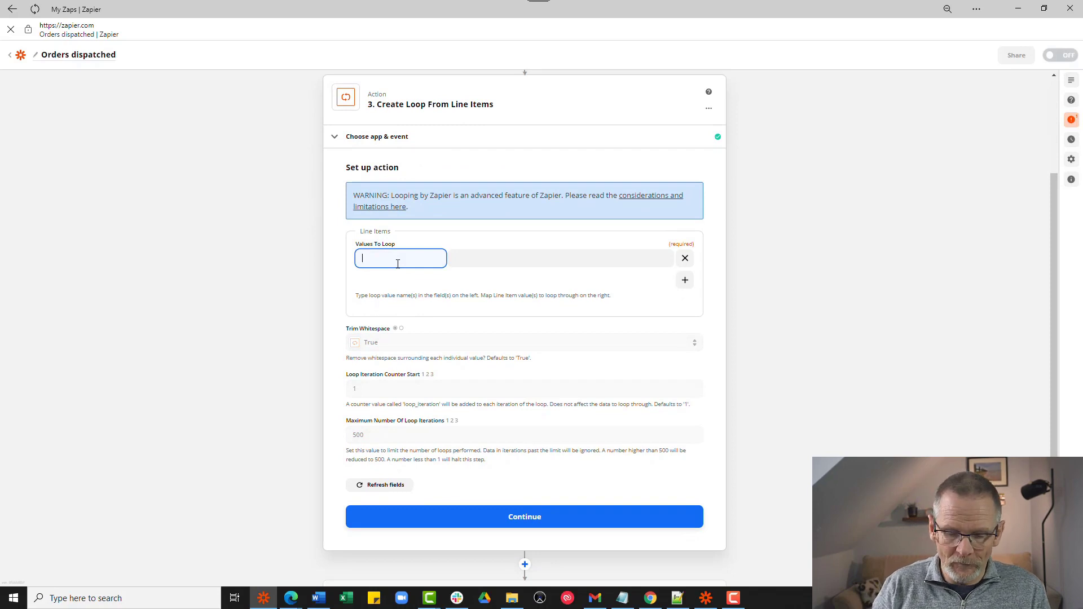
text(Name)
click(481, 260)
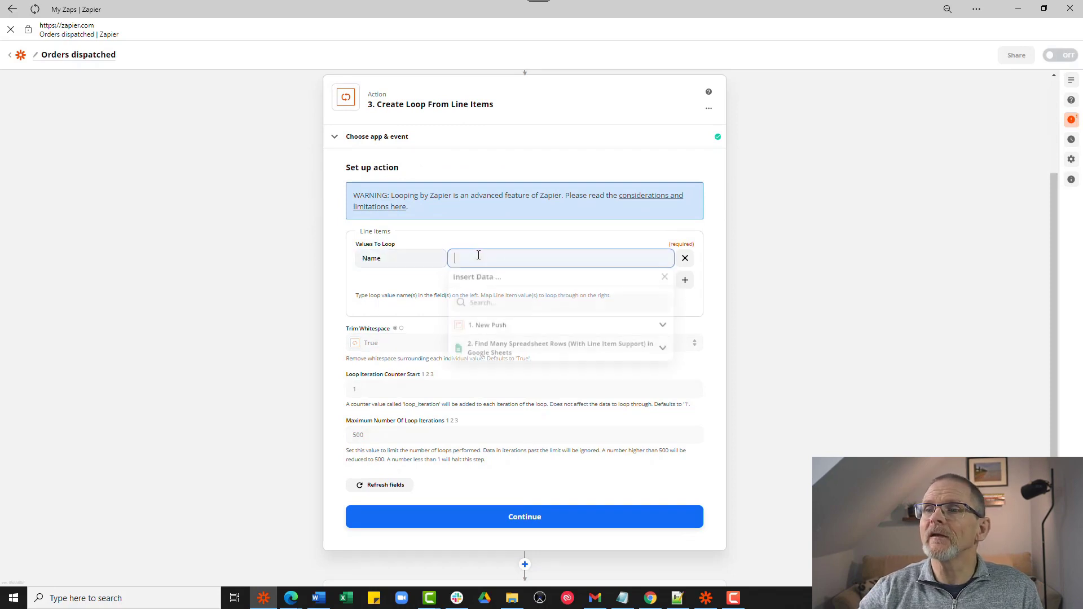
click(506, 355)
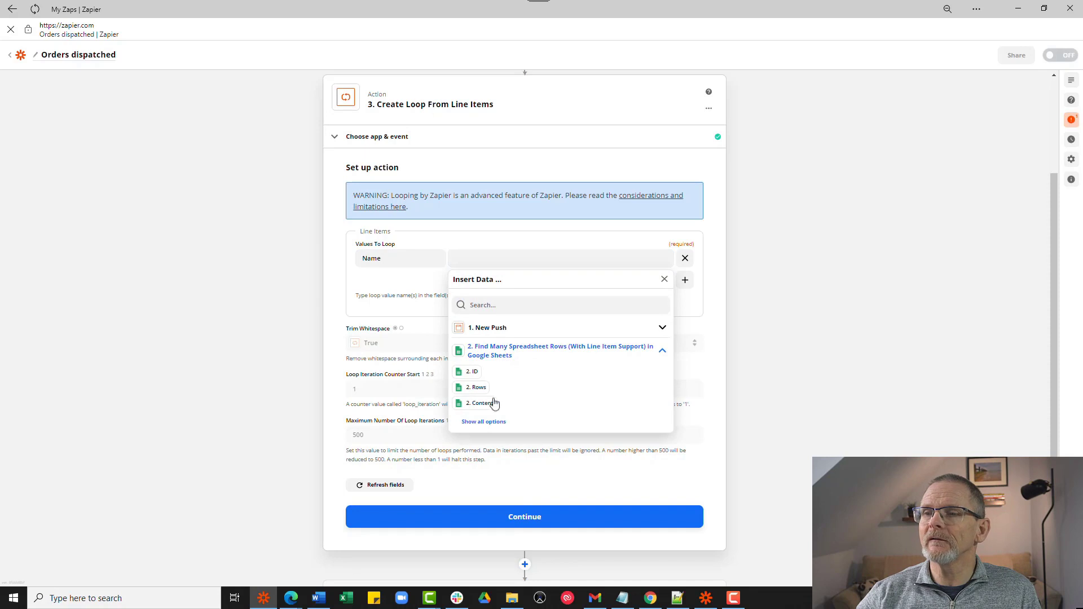
click(488, 424)
scroll(497, 417, down, 1)
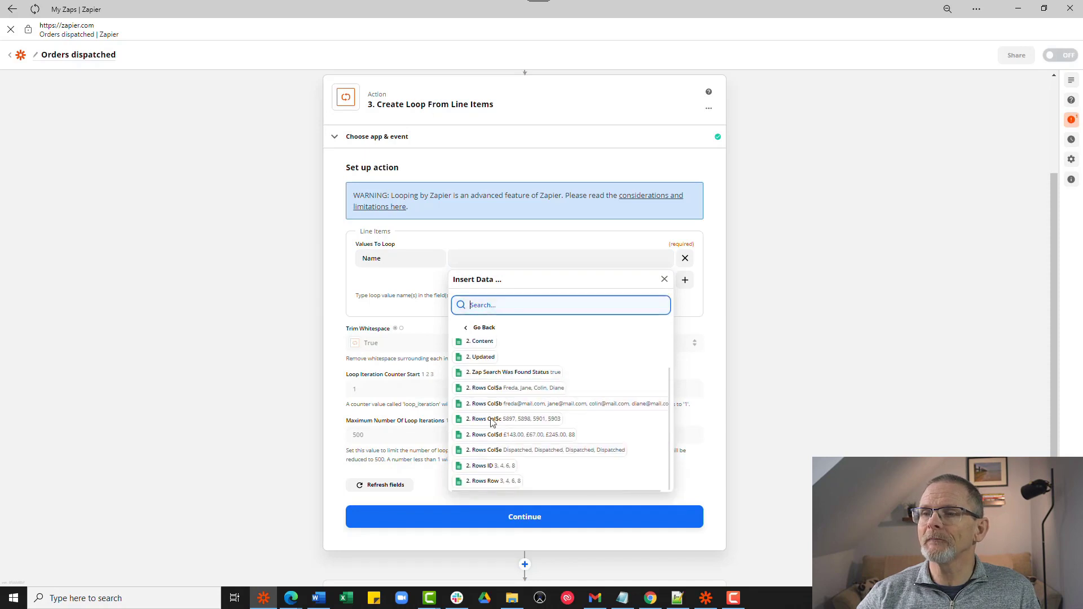
click(540, 389)
click(407, 291)
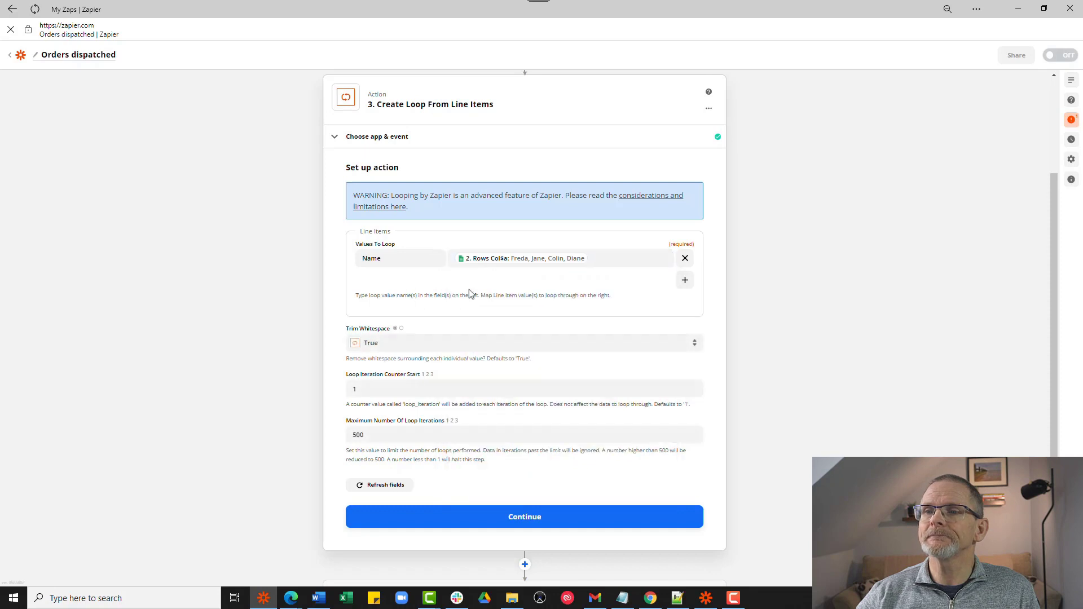
- Add loop value 'Order Number' mapped to Col$c
click(685, 280)
click(413, 280)
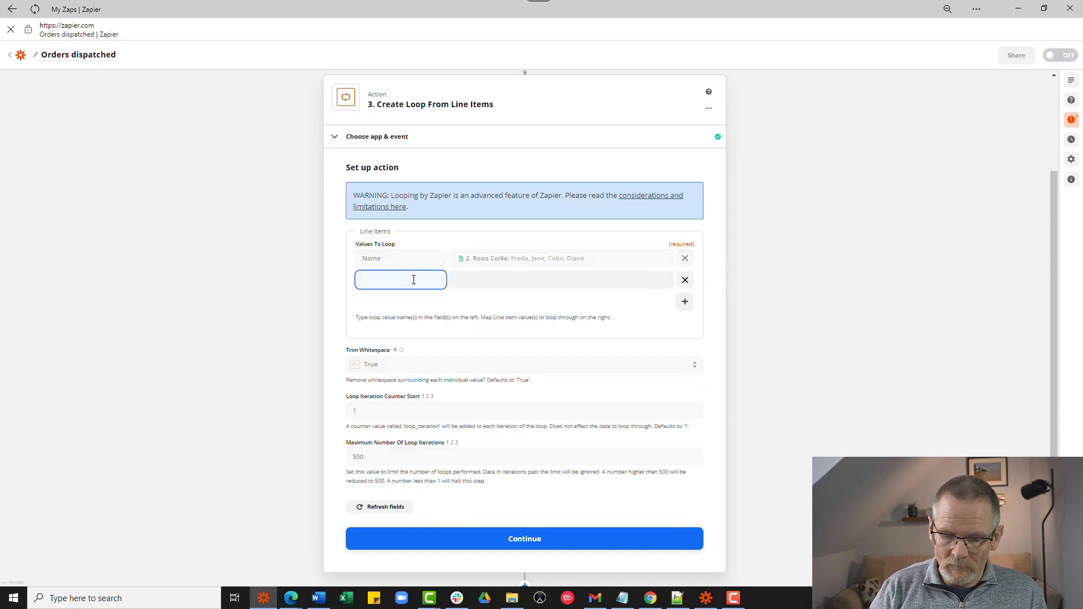
text(Order Nu)
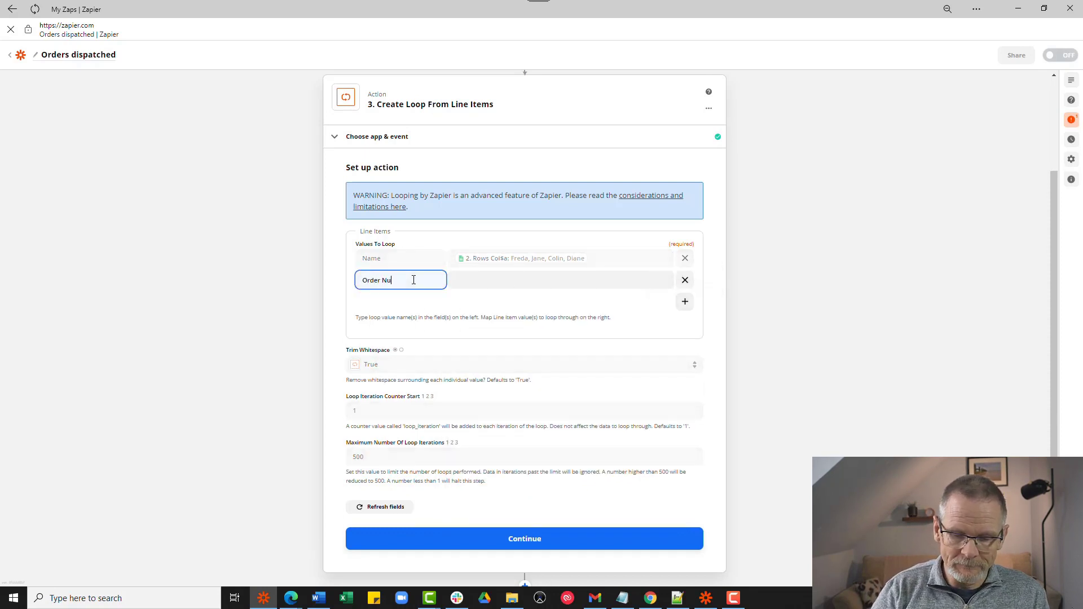
text(mber)
click(467, 283)
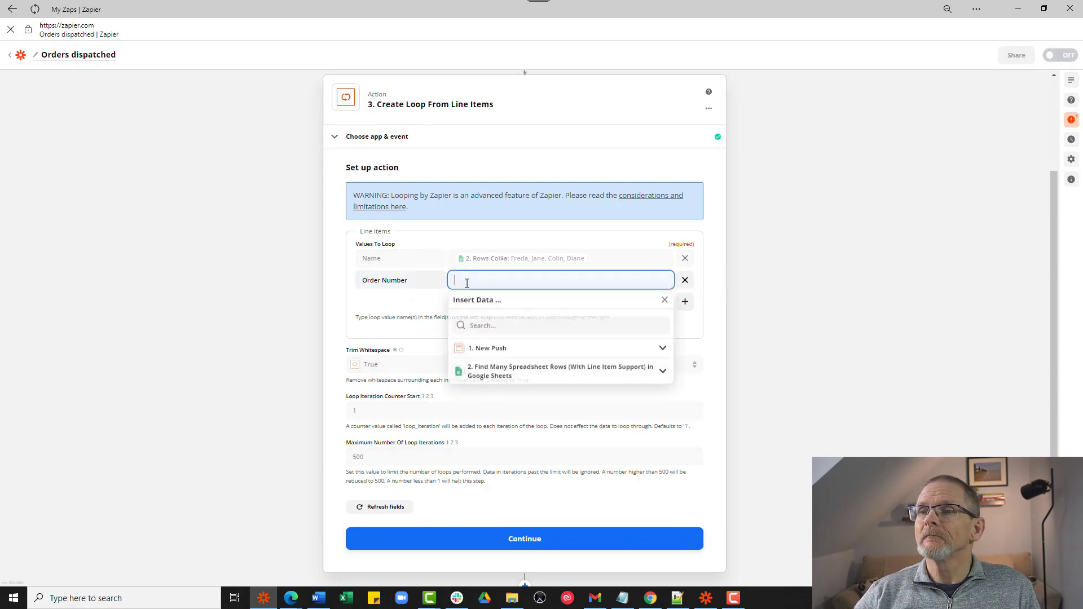
click(485, 369)
scroll(488, 291, down, 3)
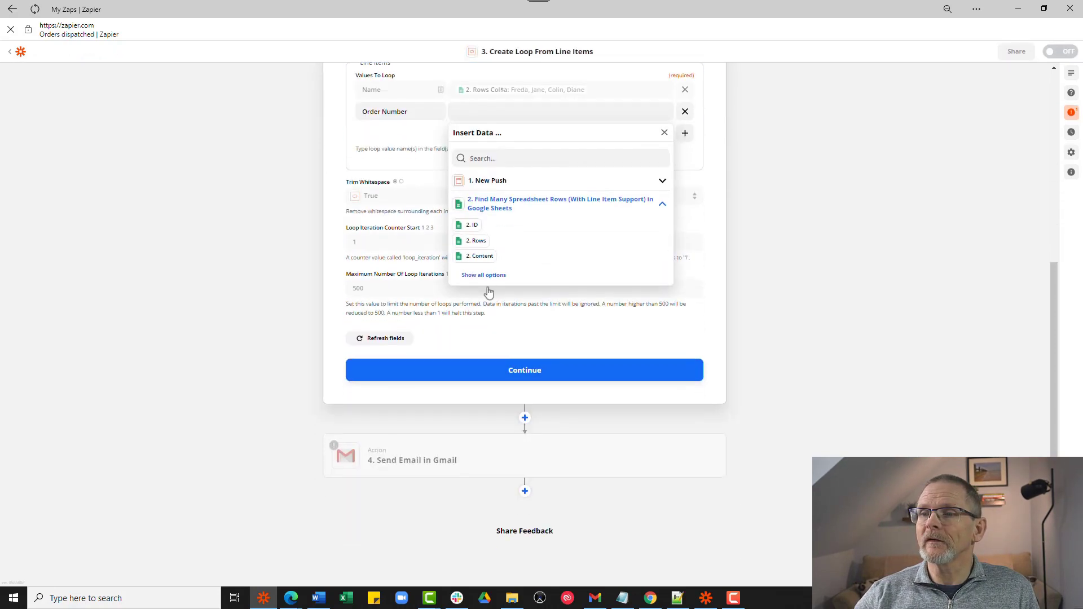
click(484, 275)
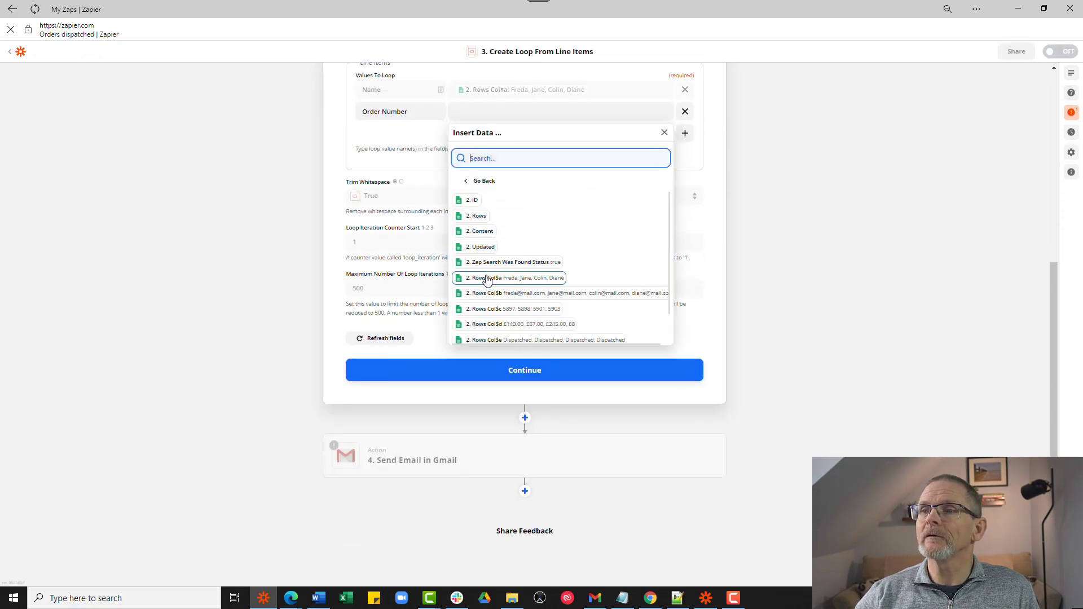
click(509, 310)
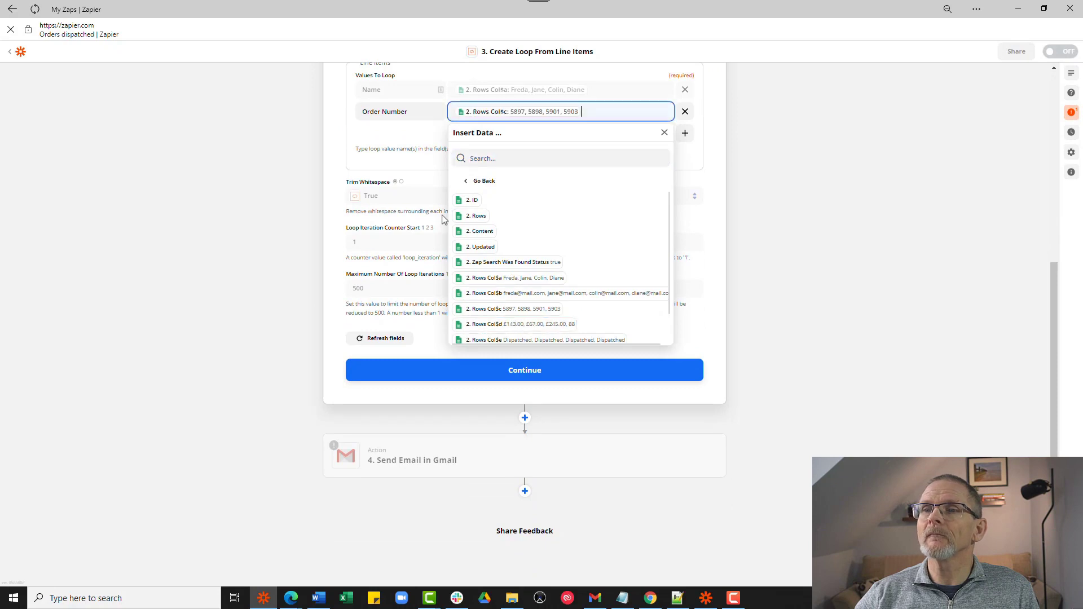
click(391, 138)
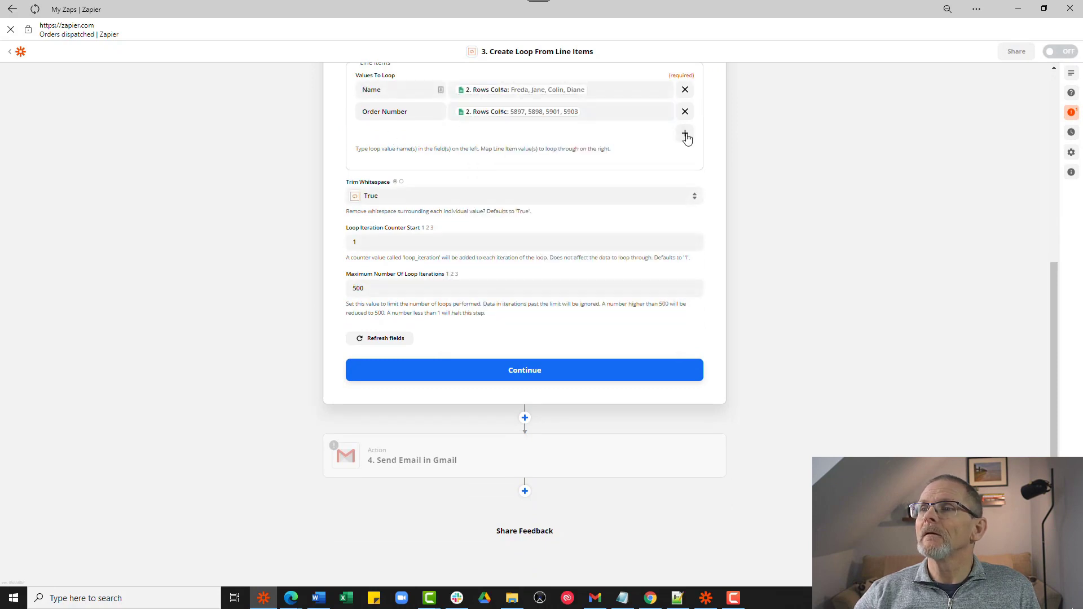
- Add loop value 'Value' mapped to Col$d
click(685, 133)
click(402, 136)
text(Value)
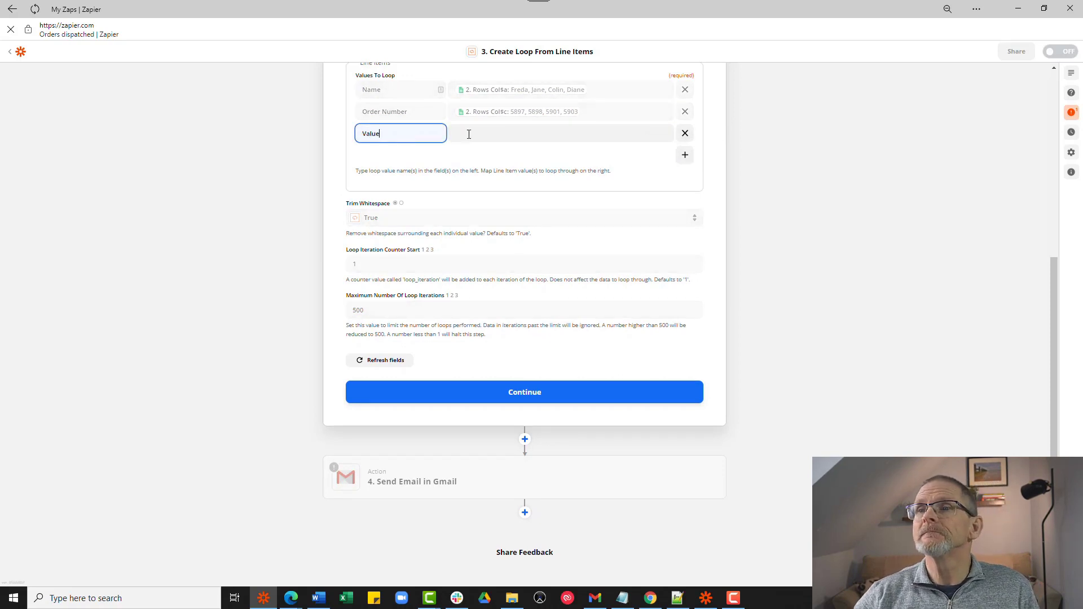
click(469, 133)
click(489, 233)
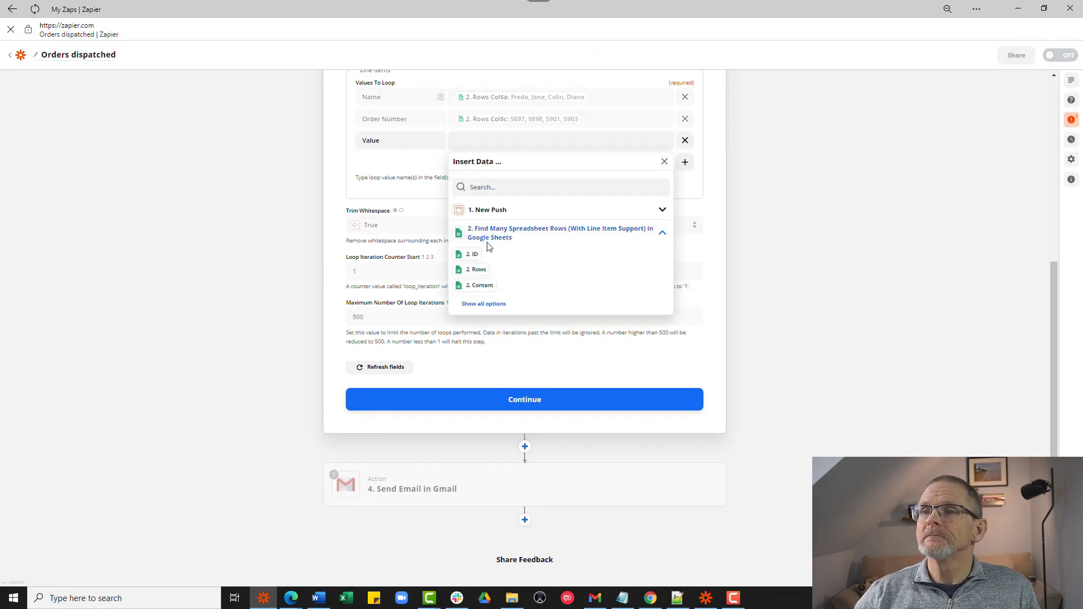
click(481, 303)
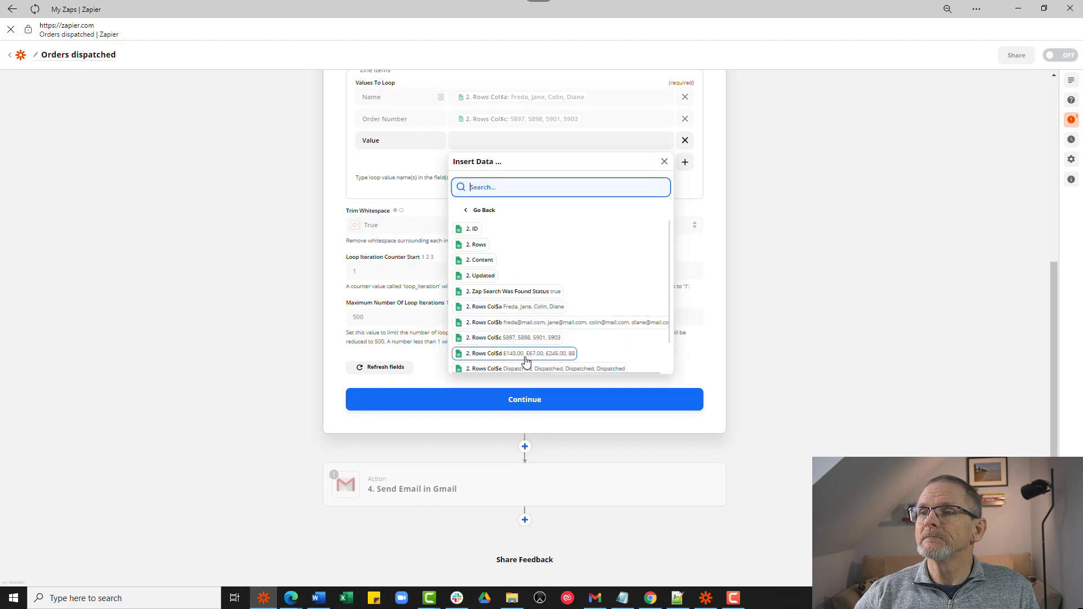
scroll(525, 361, down, 3)
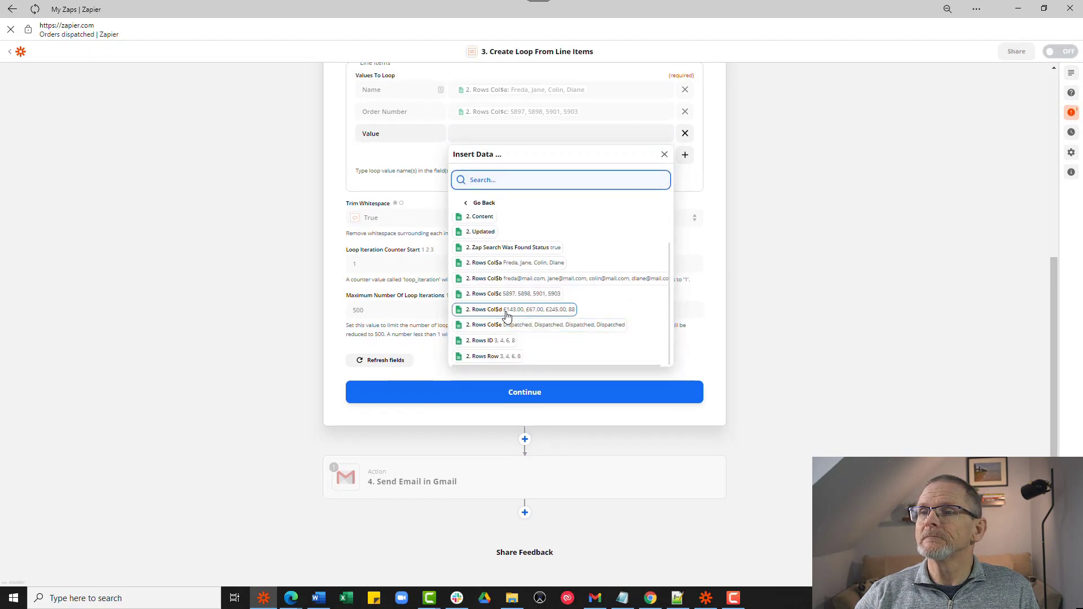
click(507, 310)
click(380, 134)
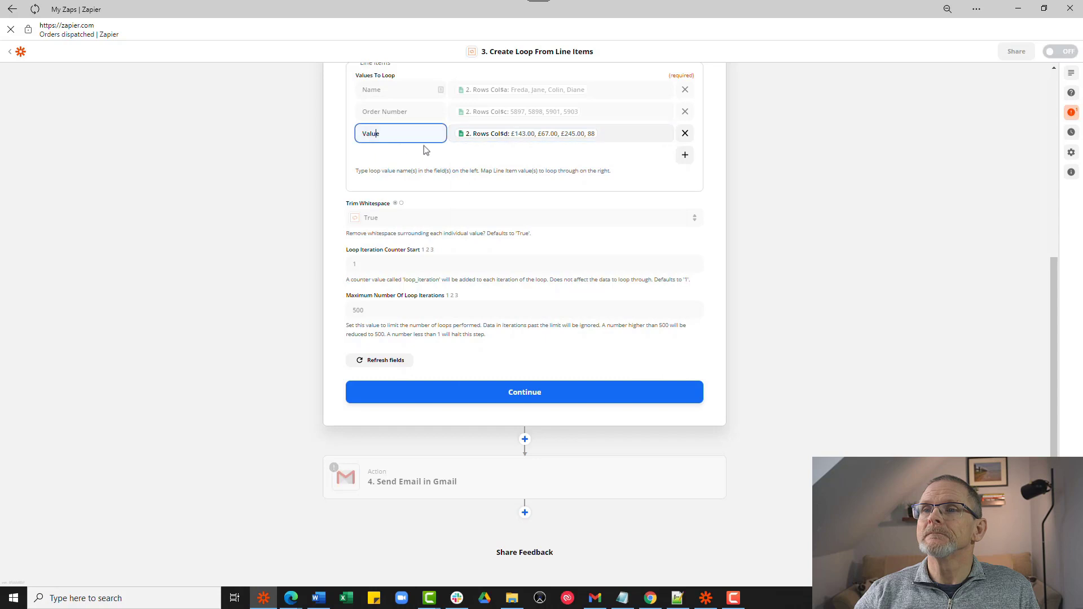
- Add a fourth loop value, email, mapped to Col$b
click(685, 156)
click(402, 158)
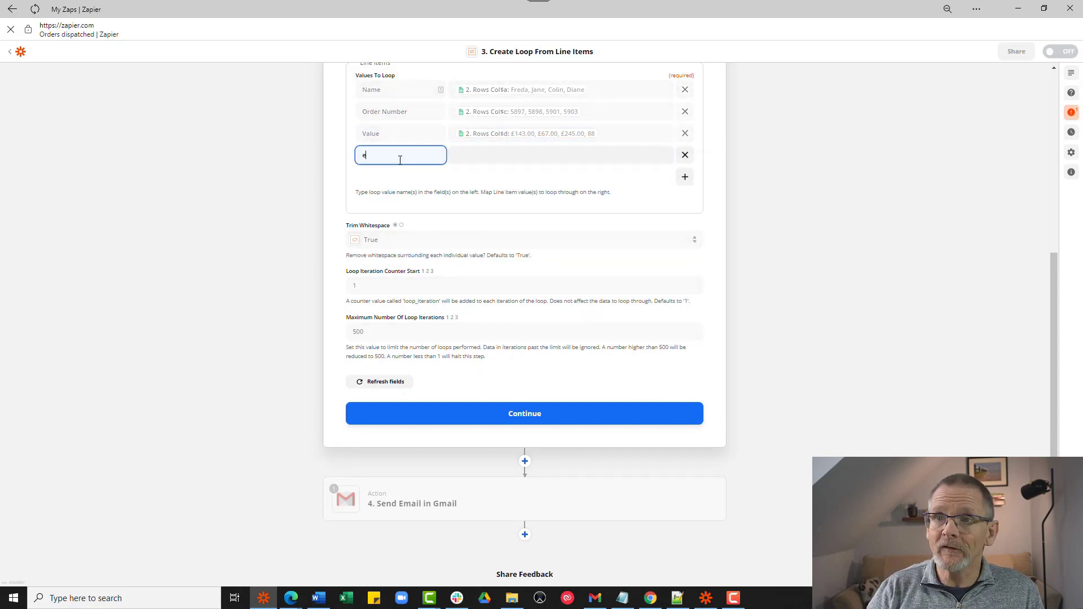
click(522, 157)
click(512, 246)
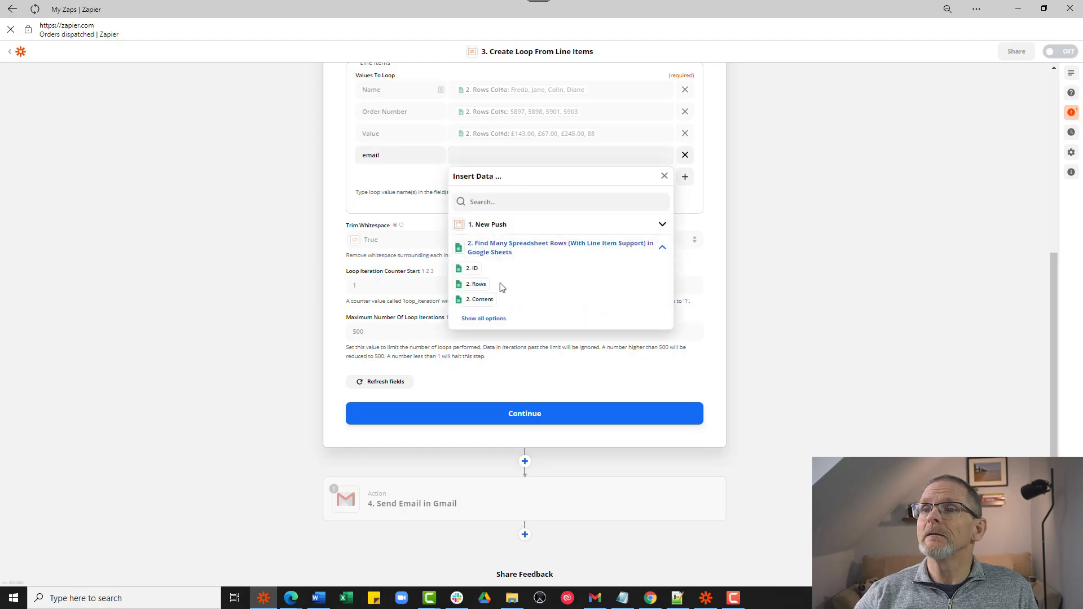
click(492, 318)
scroll(491, 321, down, 1)
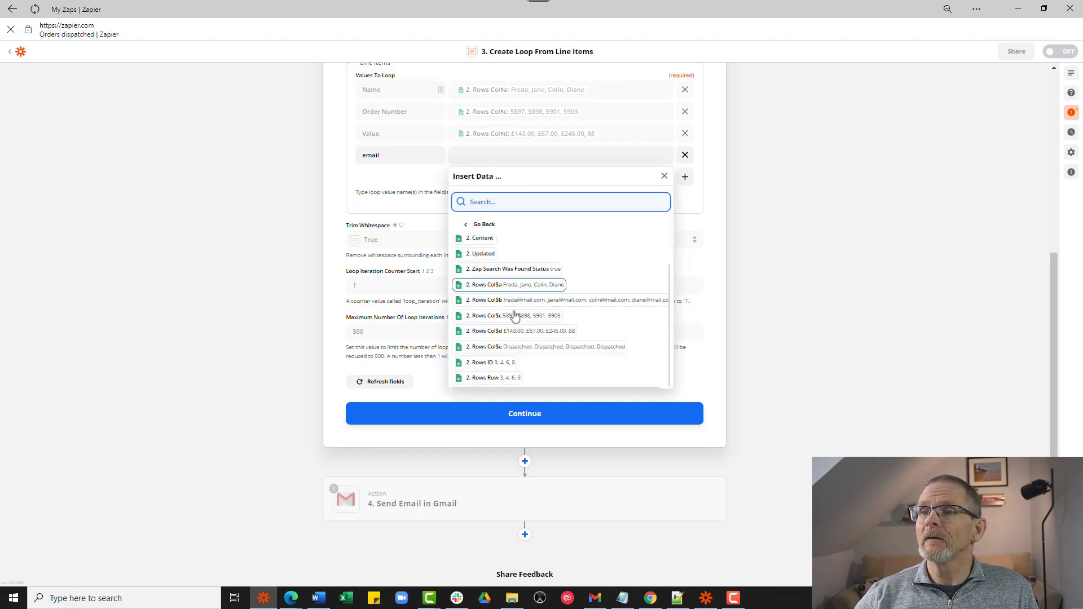
click(545, 305)
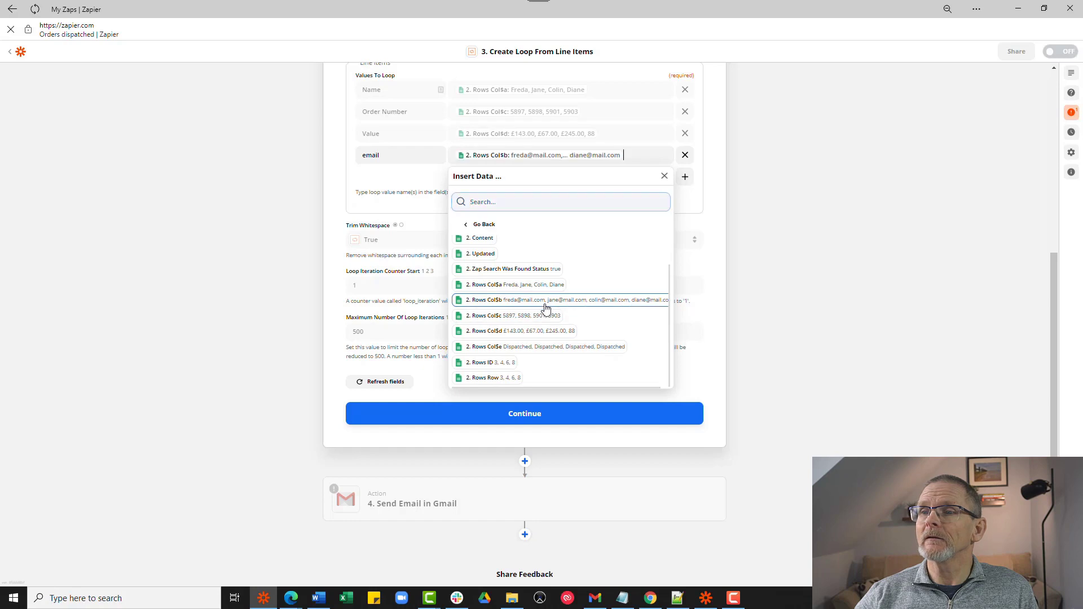
click(405, 192)
- Run the loop step's test and review its four iterations of order data
click(539, 420)
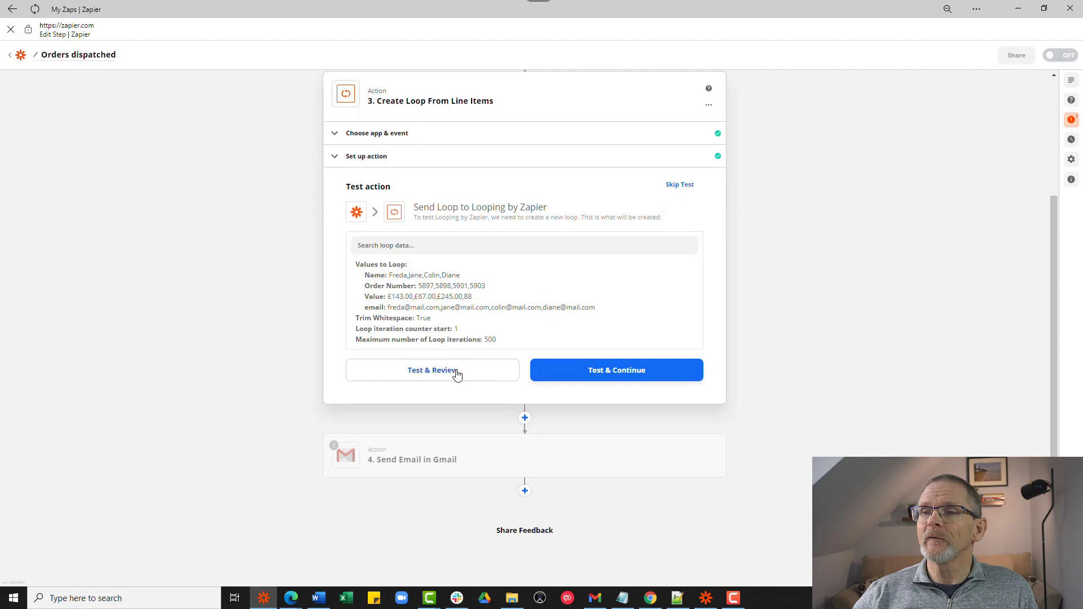
click(456, 373)
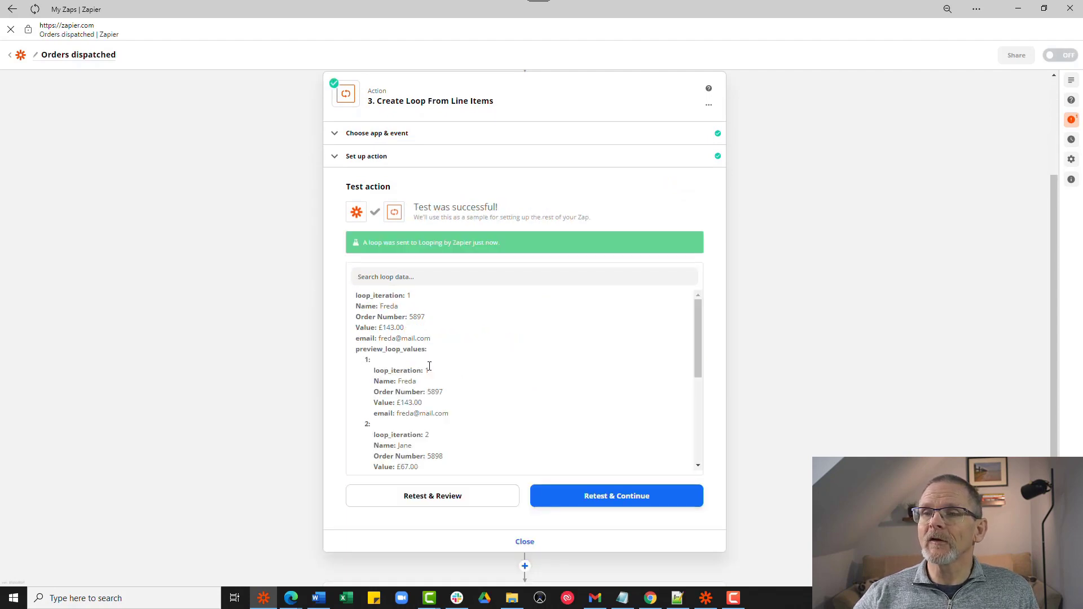
scroll(430, 367, down, 4)
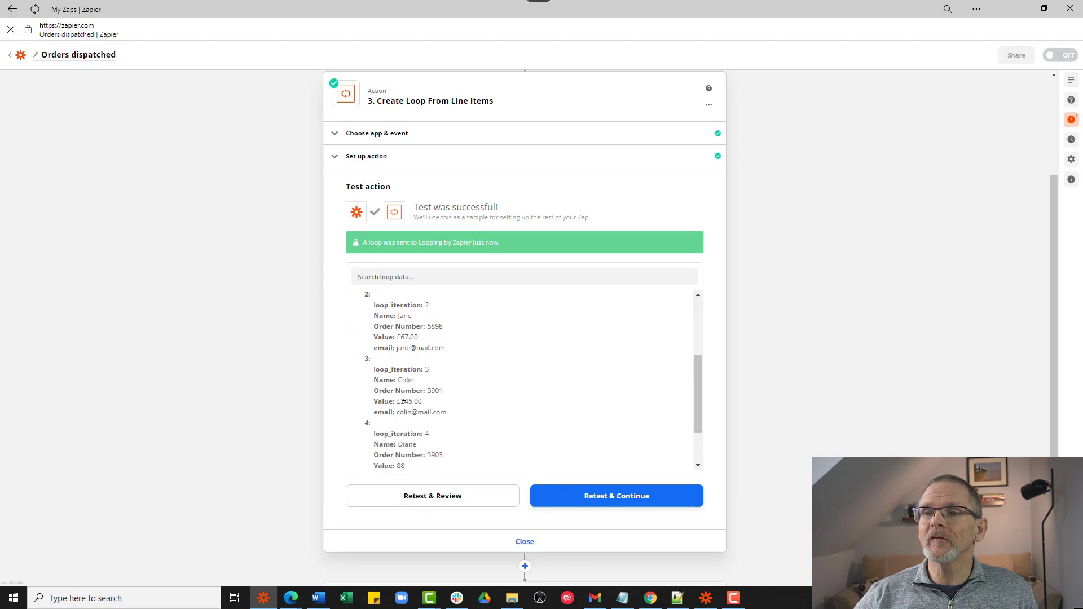
scroll(405, 397, down, 3)
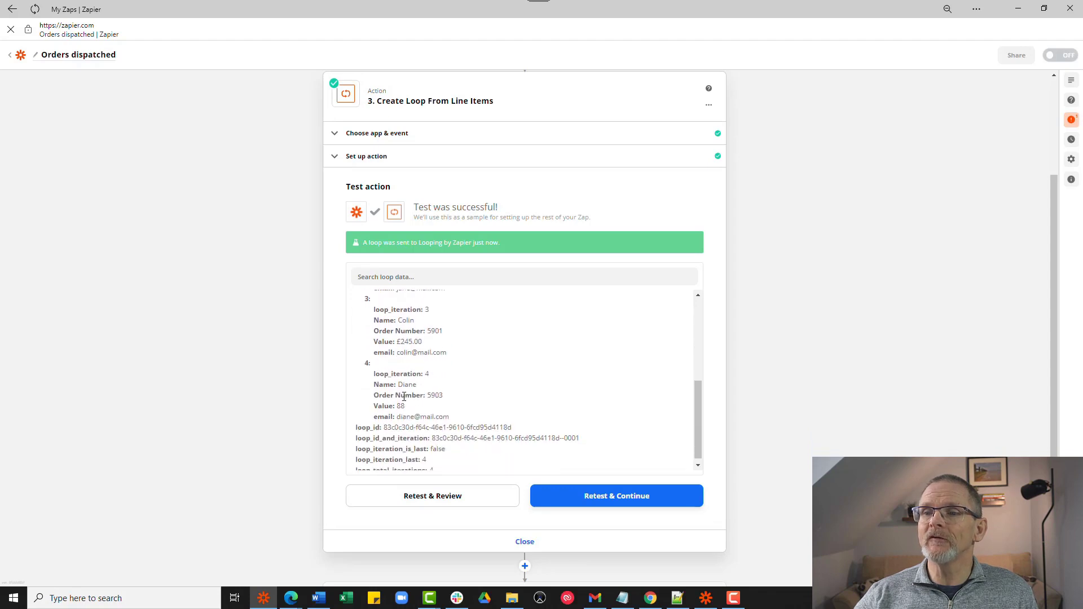
click(527, 544)
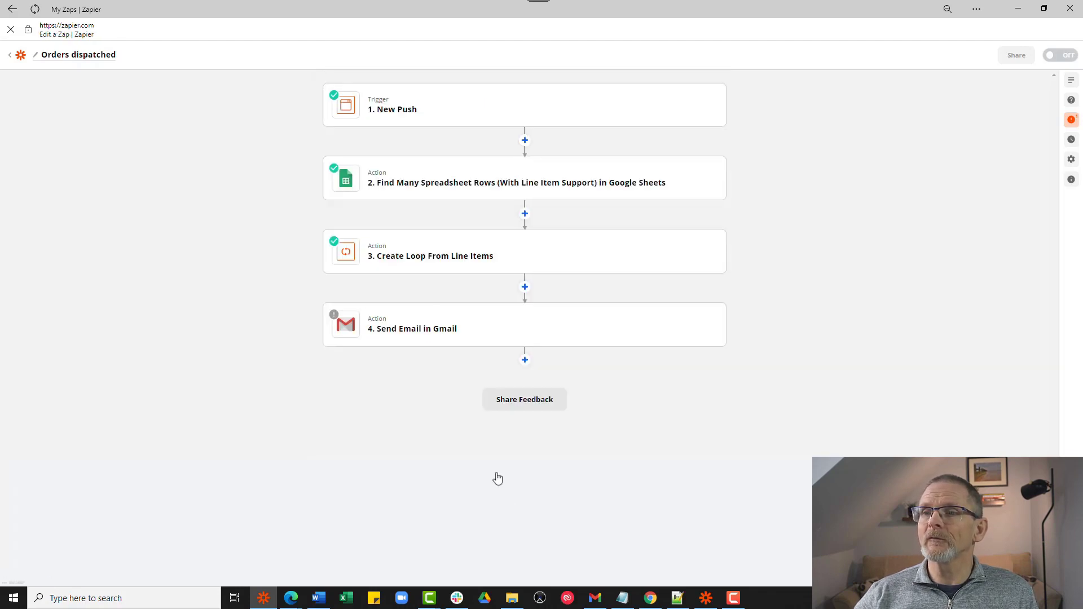
click(434, 336)
scroll(434, 336, down, 8)
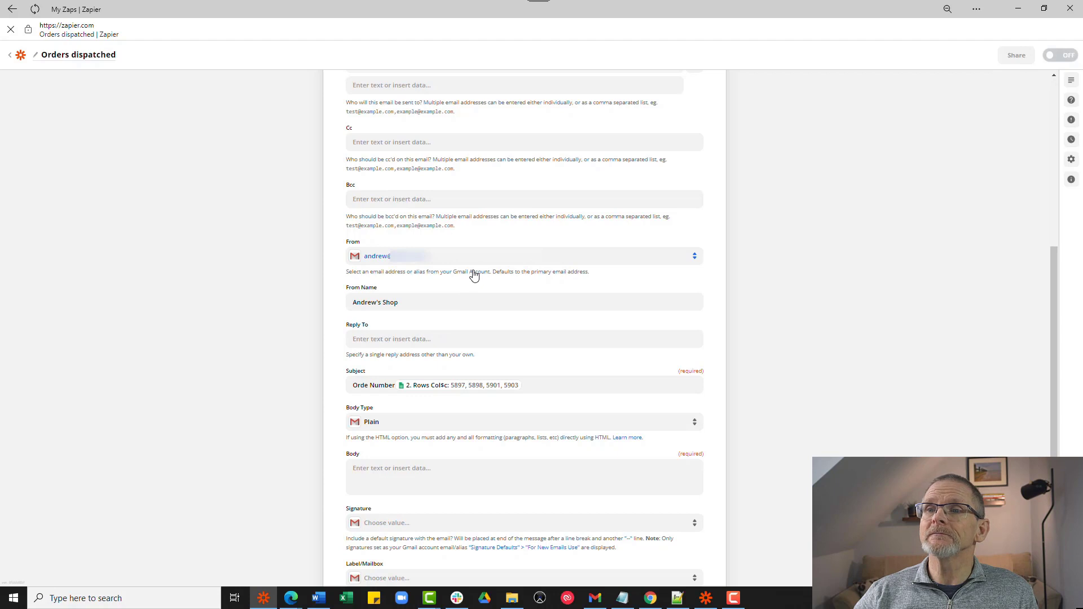
scroll(474, 275, up, 5)
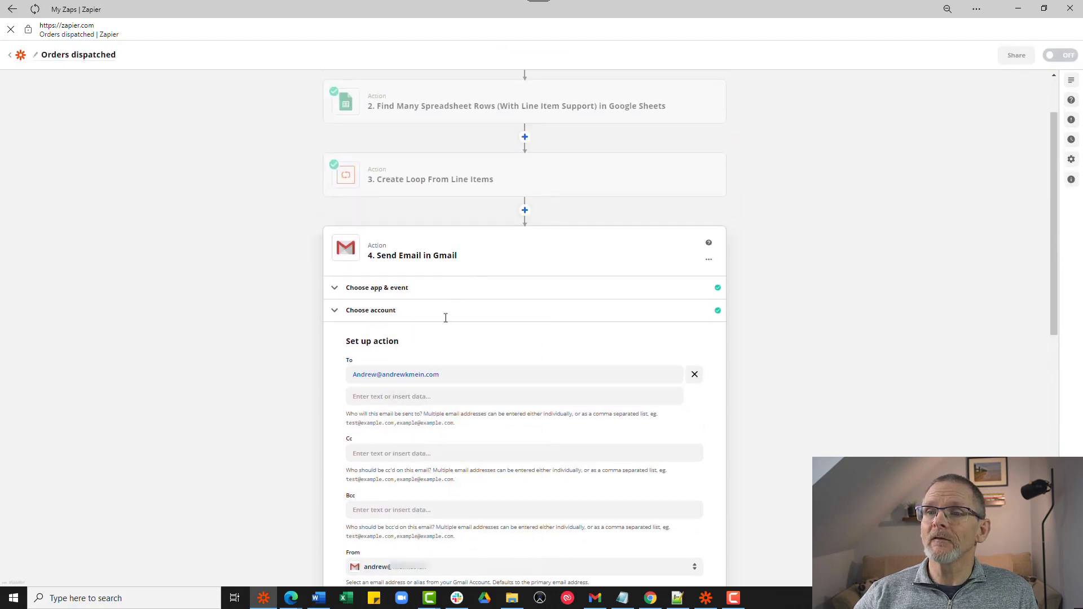
click(399, 396)
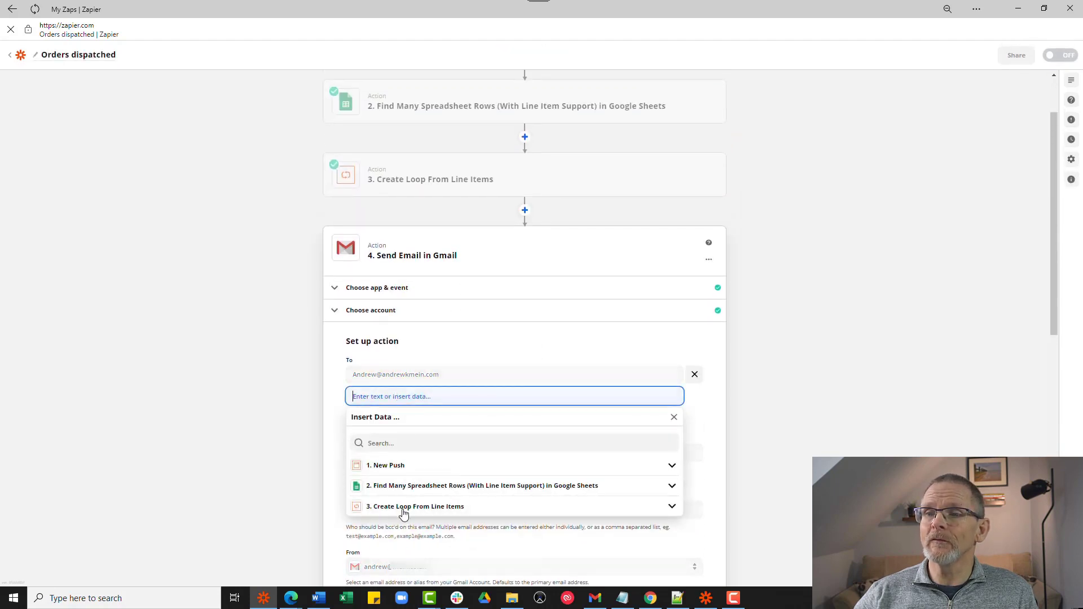
click(403, 511)
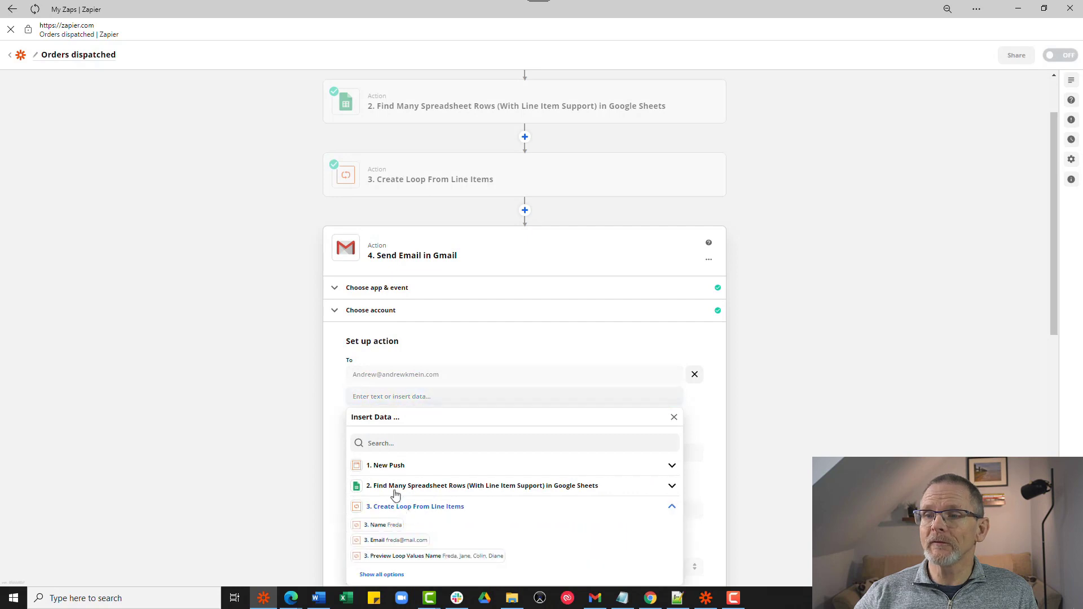
scroll(395, 497, down, 2)
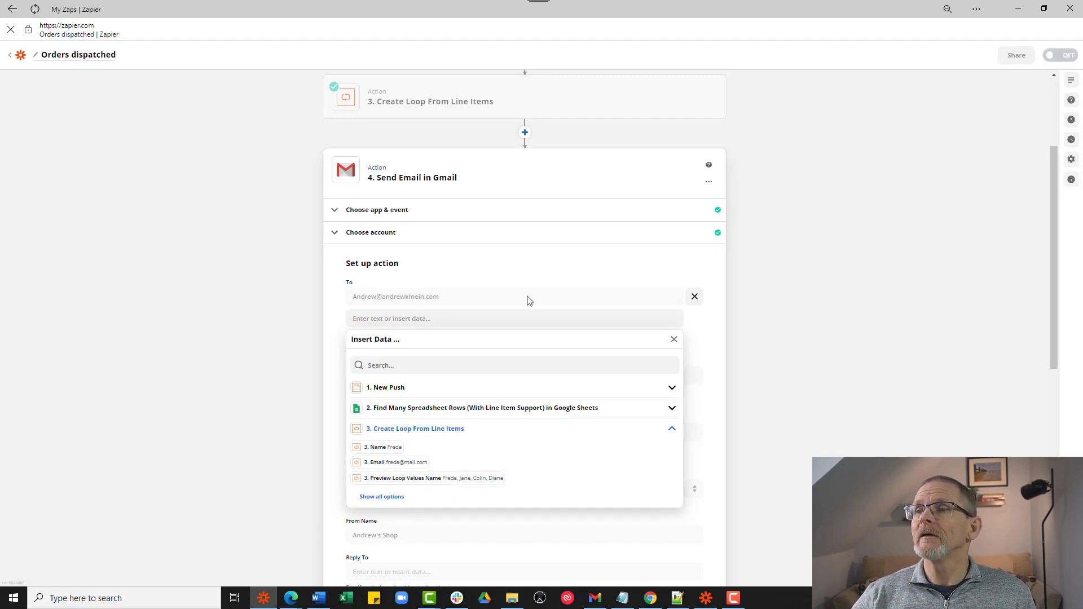
click(540, 266)
- Replace the '2. Rows' pill in the email subject with the loop's '3. Order Number' field (sample 5897)
scroll(539, 268, down, 5)
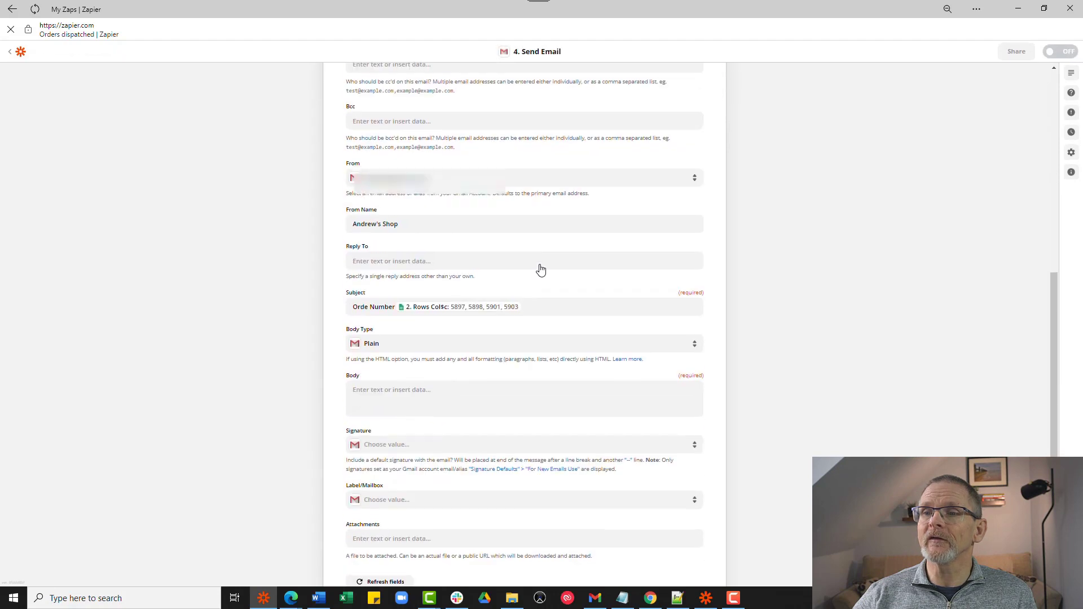
click(557, 303)
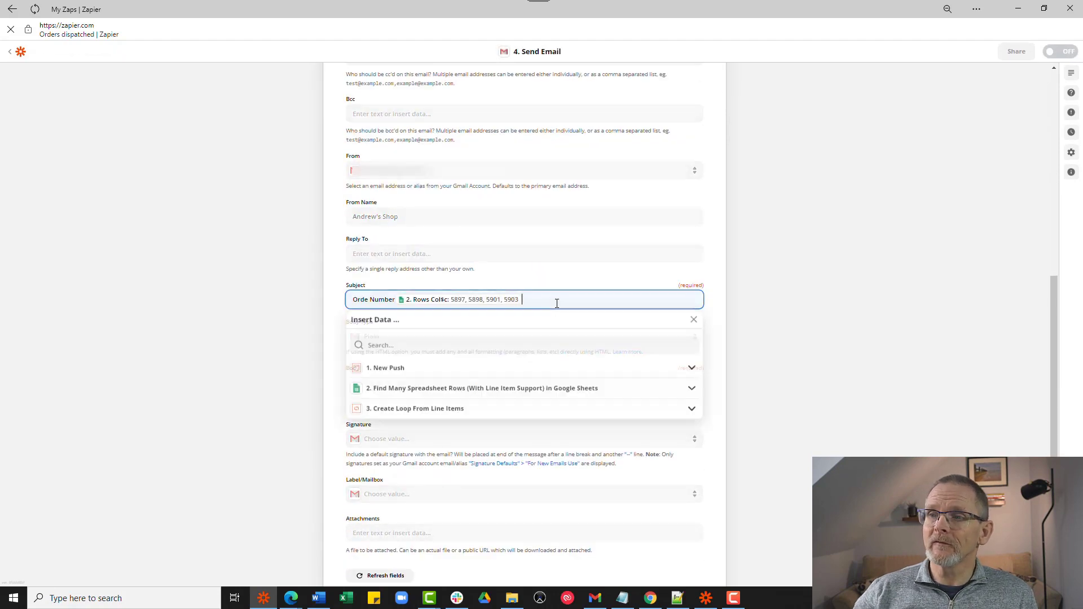
key(BackSpace)
key(BackSpace)
key(BackSpace)
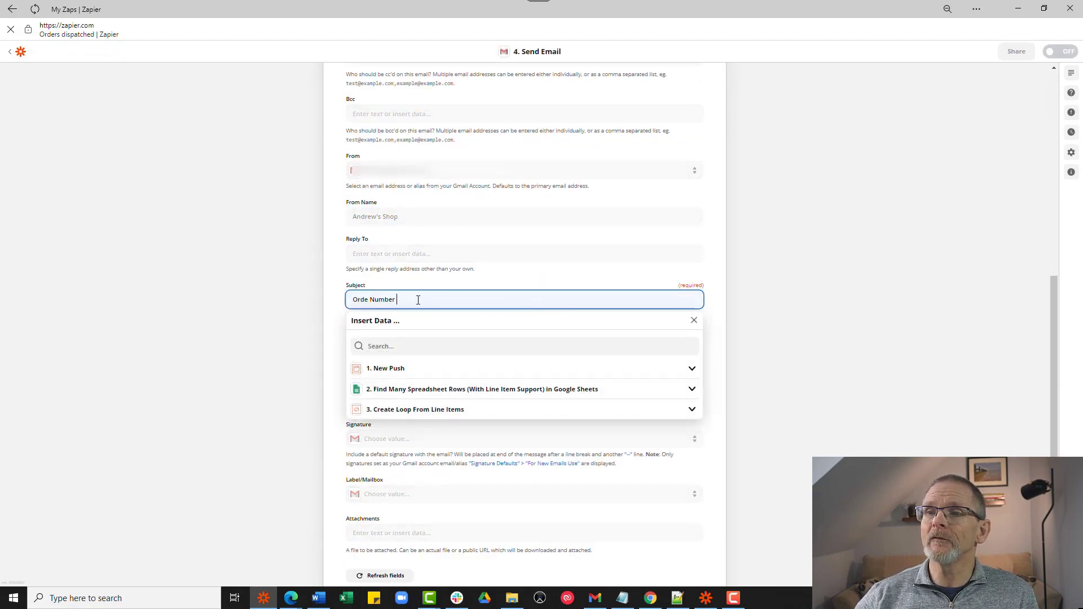
click(431, 411)
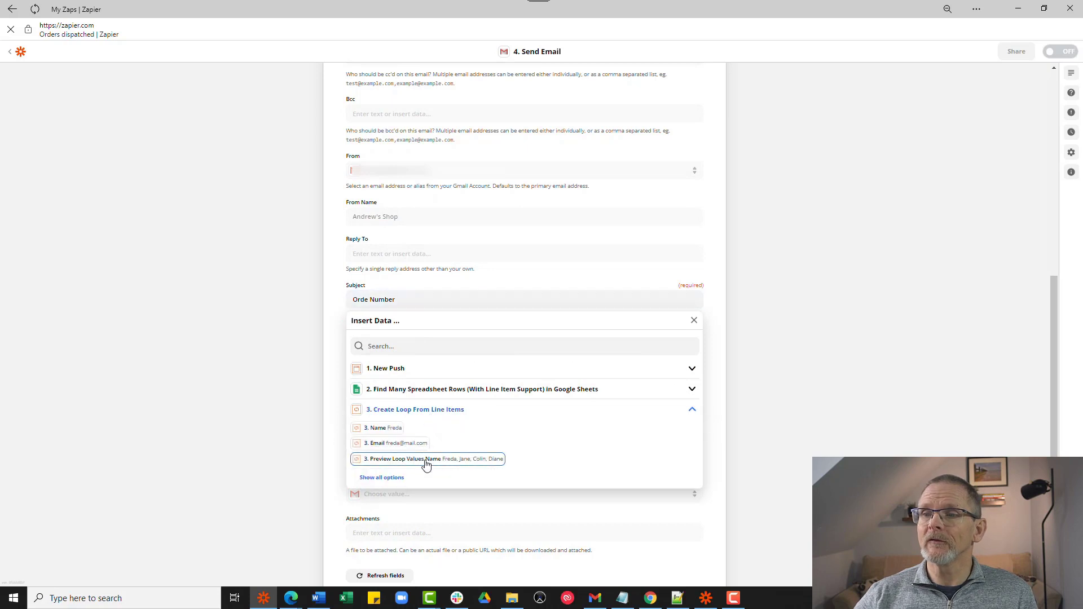
click(383, 478)
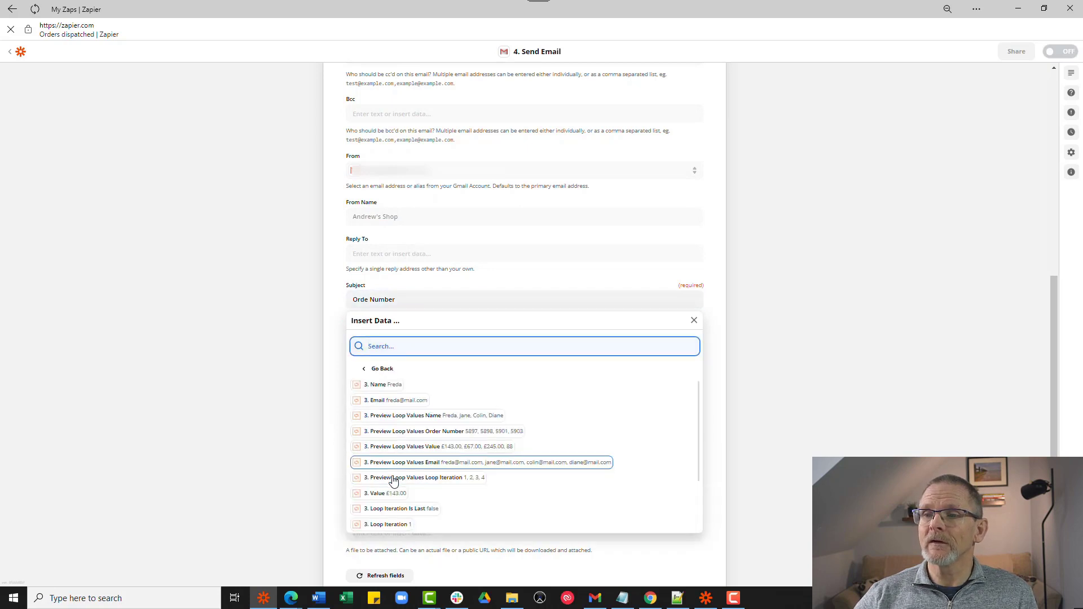
scroll(393, 480, down, 2)
scroll(393, 480, down, 4)
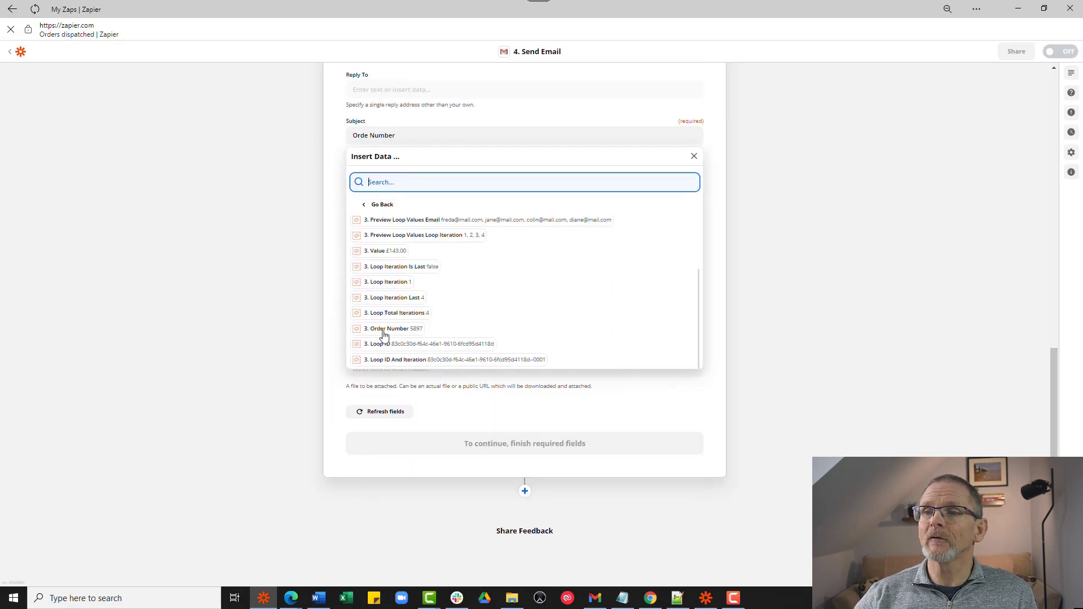
click(384, 330)
click(328, 157)
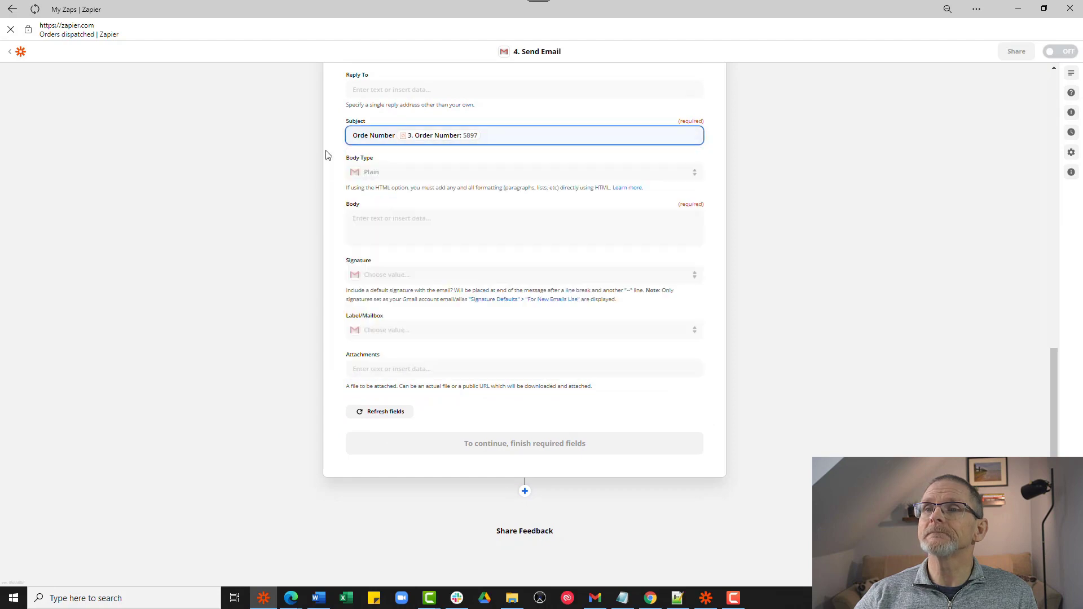
- Start the email body with 'Hi' followed by the loop's Name field, then a new line
click(388, 222)
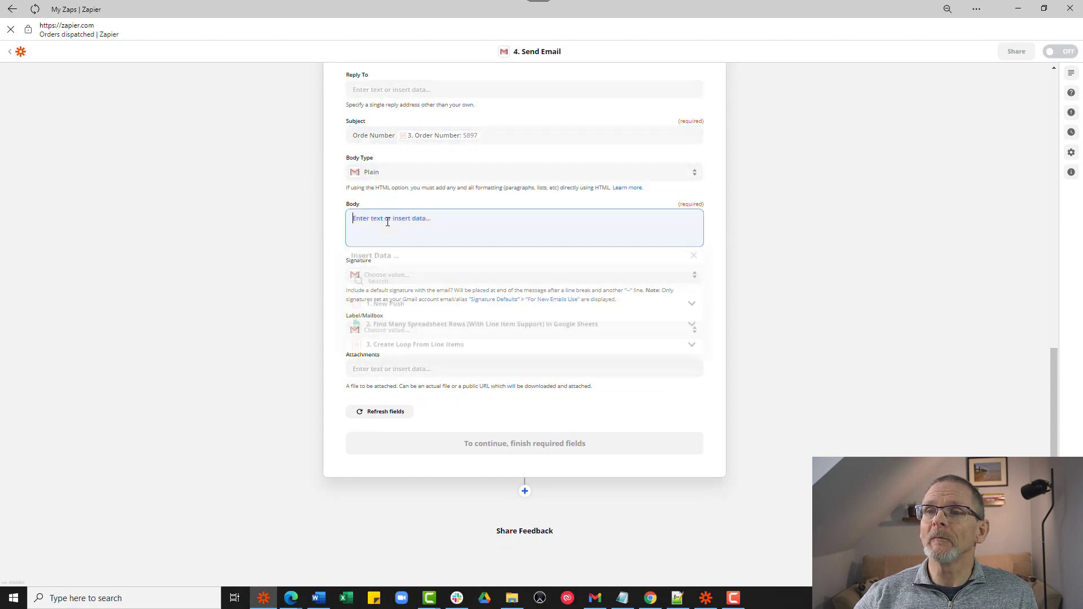
text(Hi)
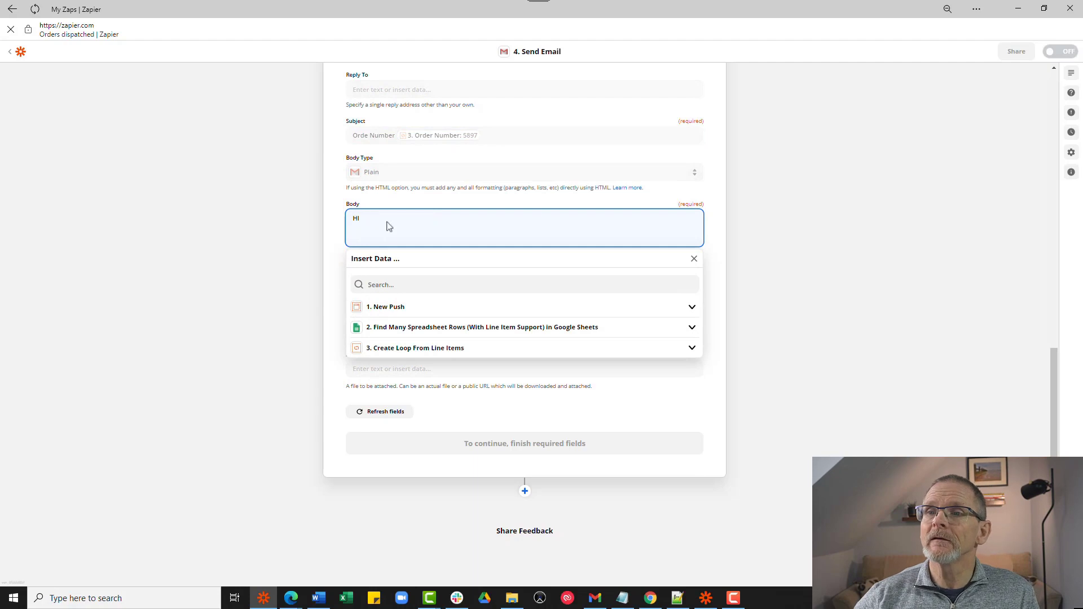
click(442, 350)
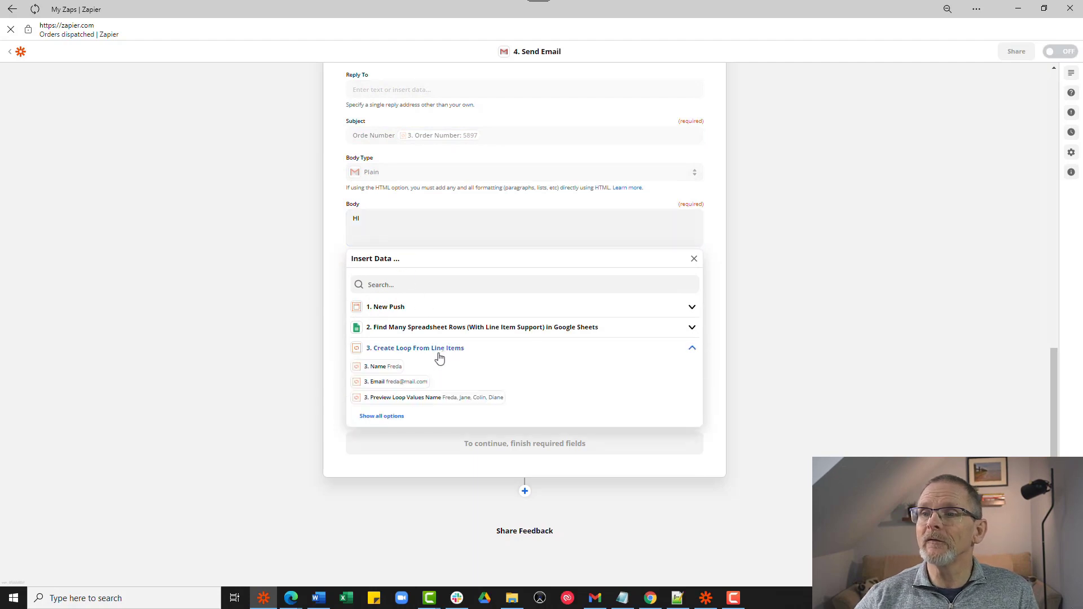
click(381, 368)
key(Return)
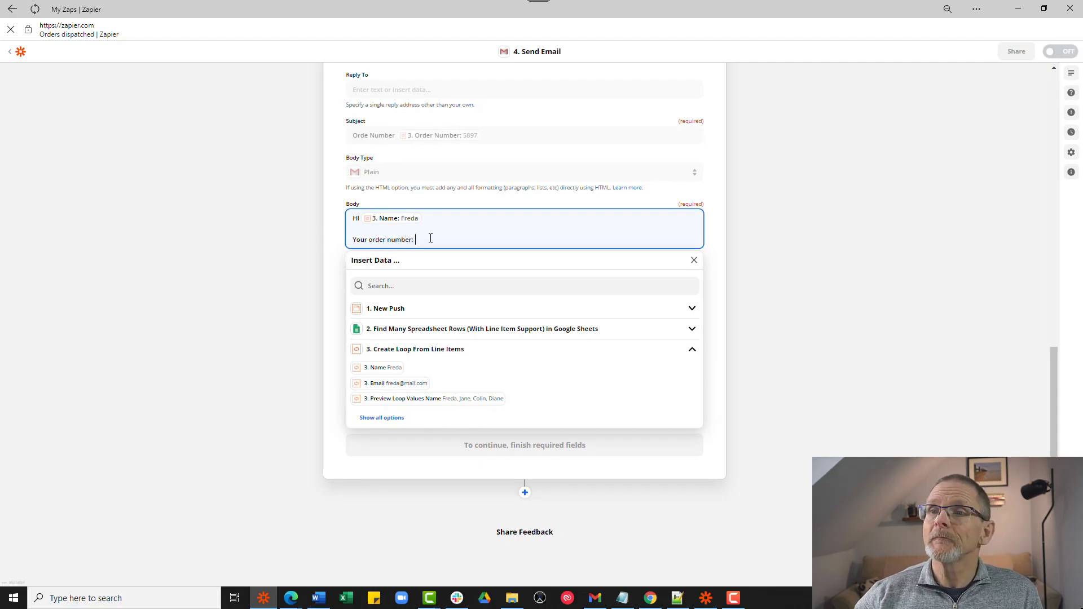
- Add the order line with the loop's Order Number, a dash, and the order Value
click(393, 420)
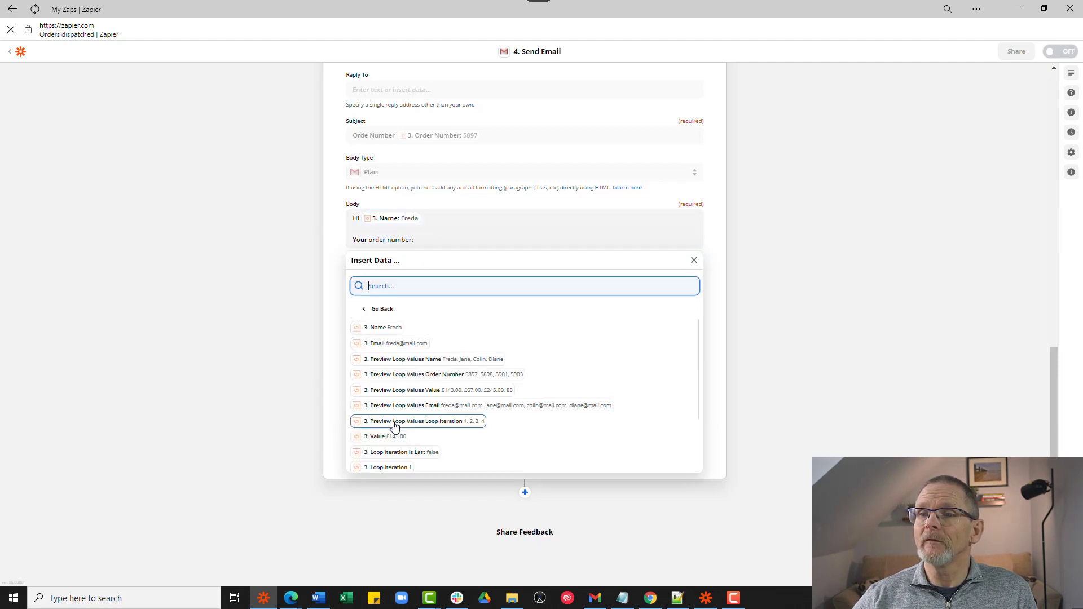
scroll(393, 425, down, 3)
click(396, 431)
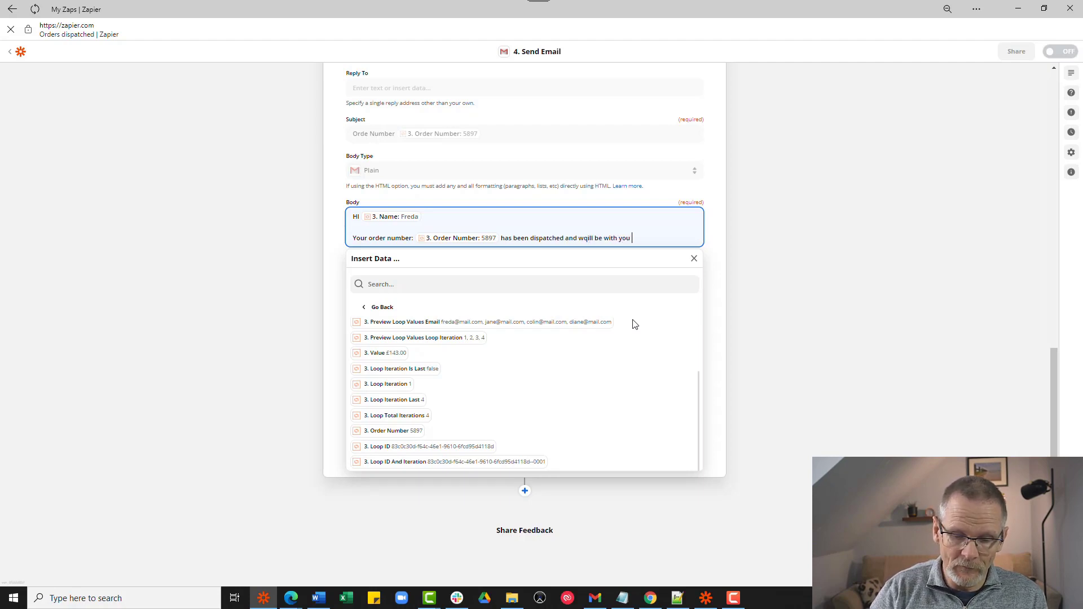
text(rtly)
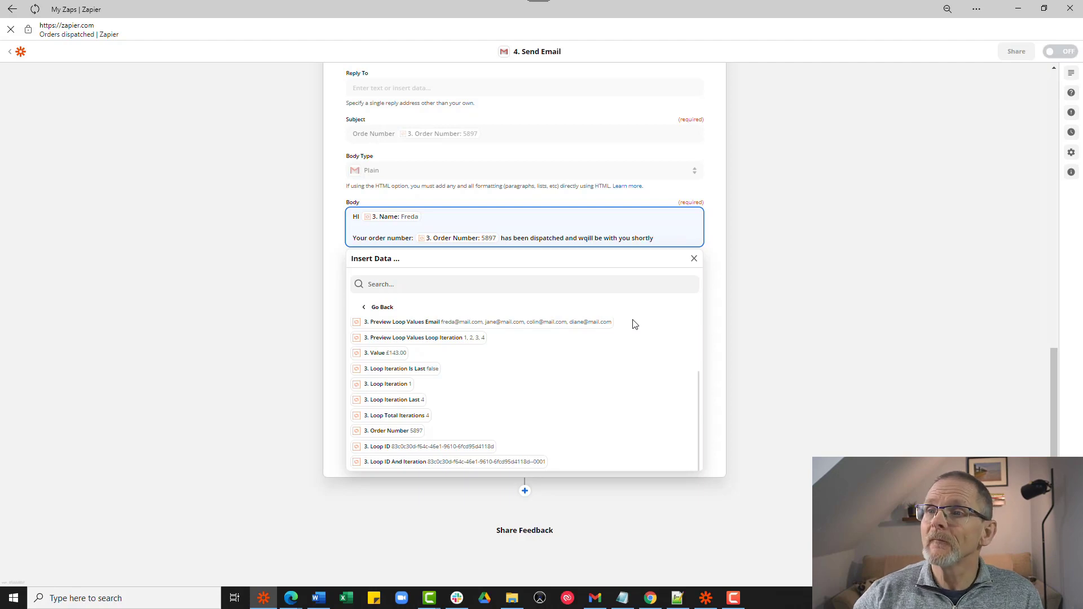
click(500, 241)
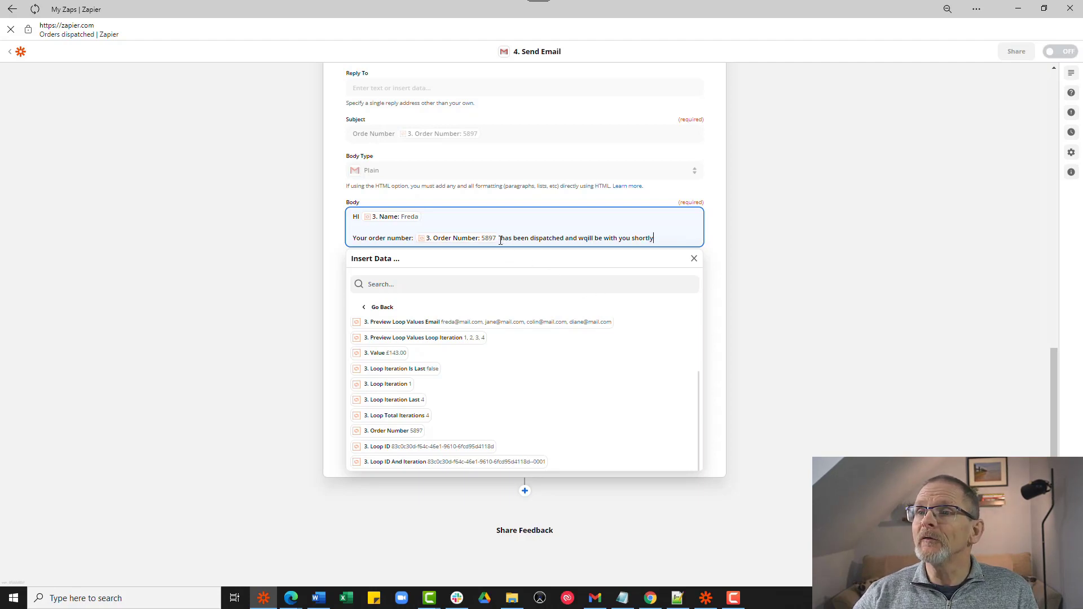
text(-)
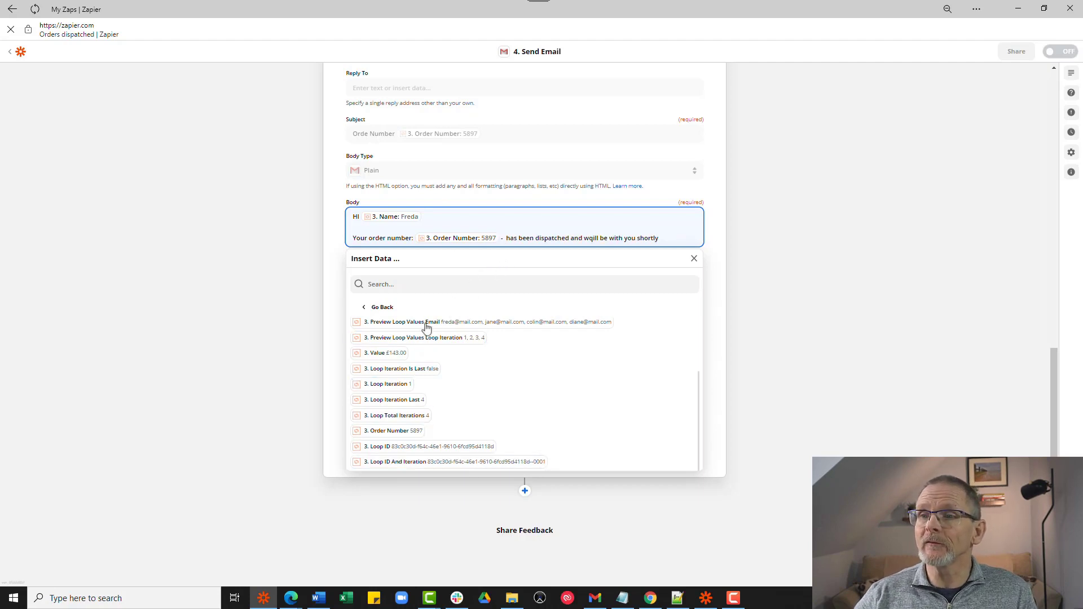
click(389, 353)
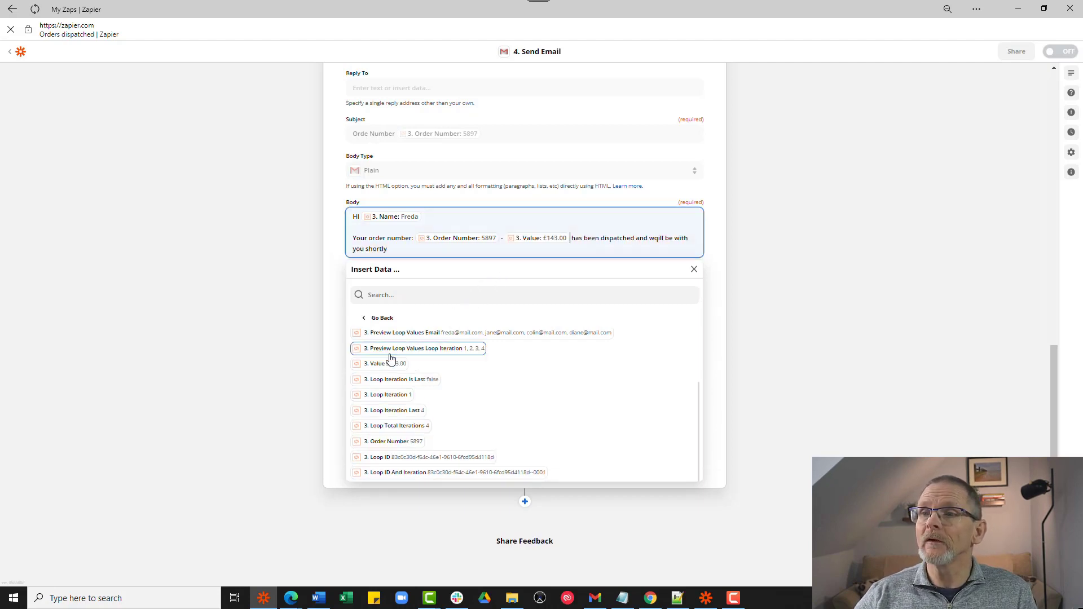
click(337, 255)
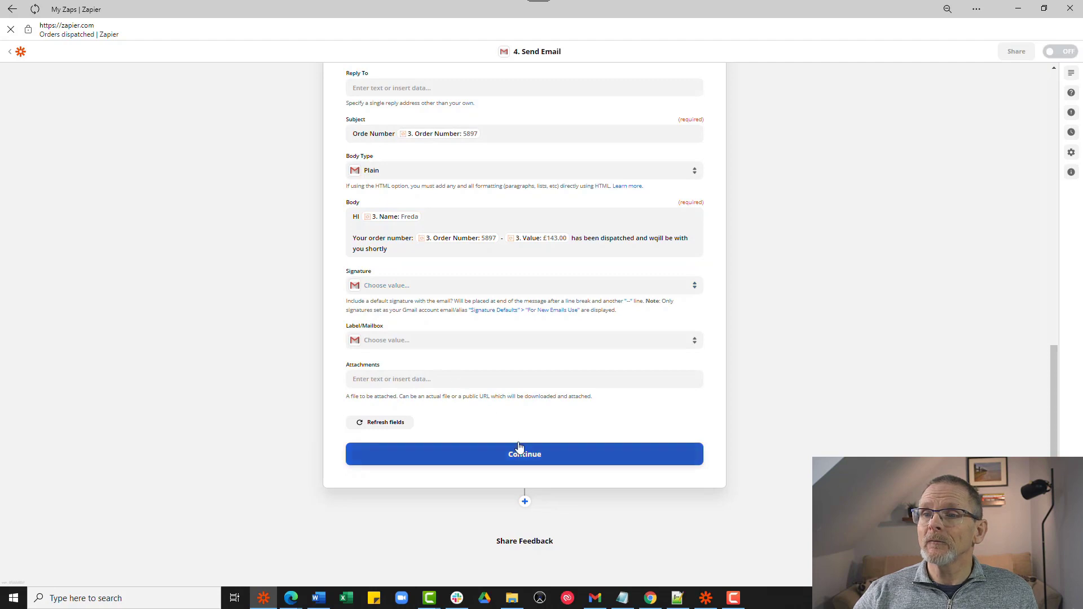
- Test the Send Email step so a sample dispatch email is sent through Gmail
click(531, 458)
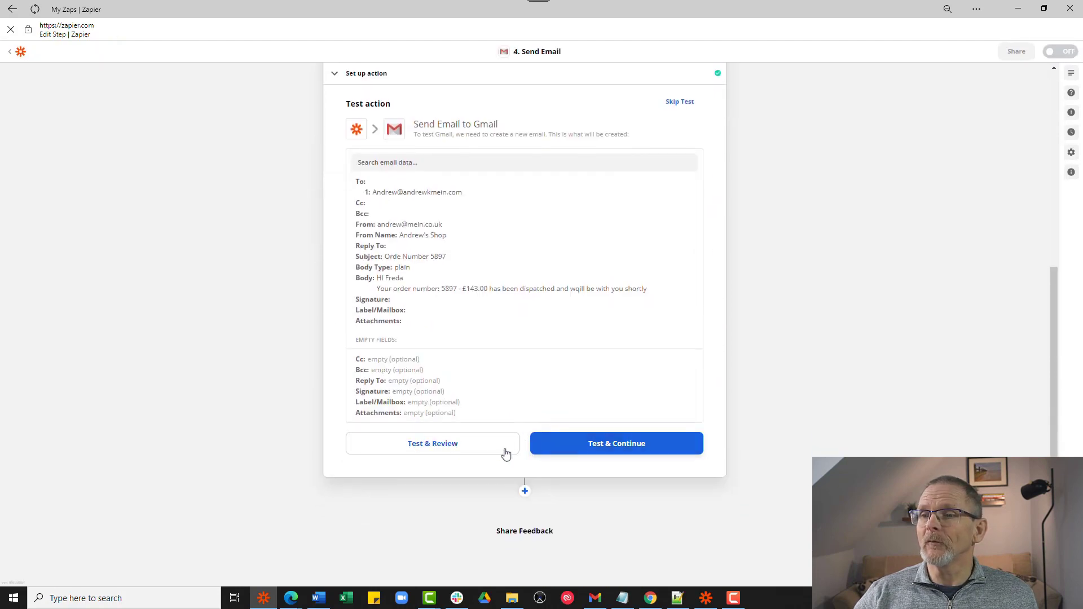
click(466, 446)
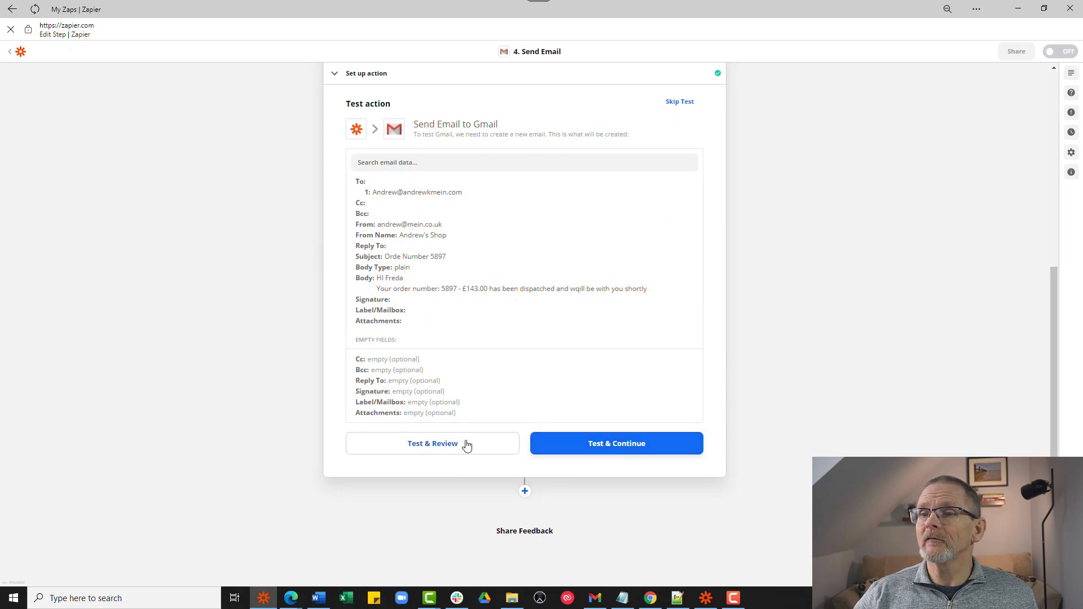
click(466, 443)
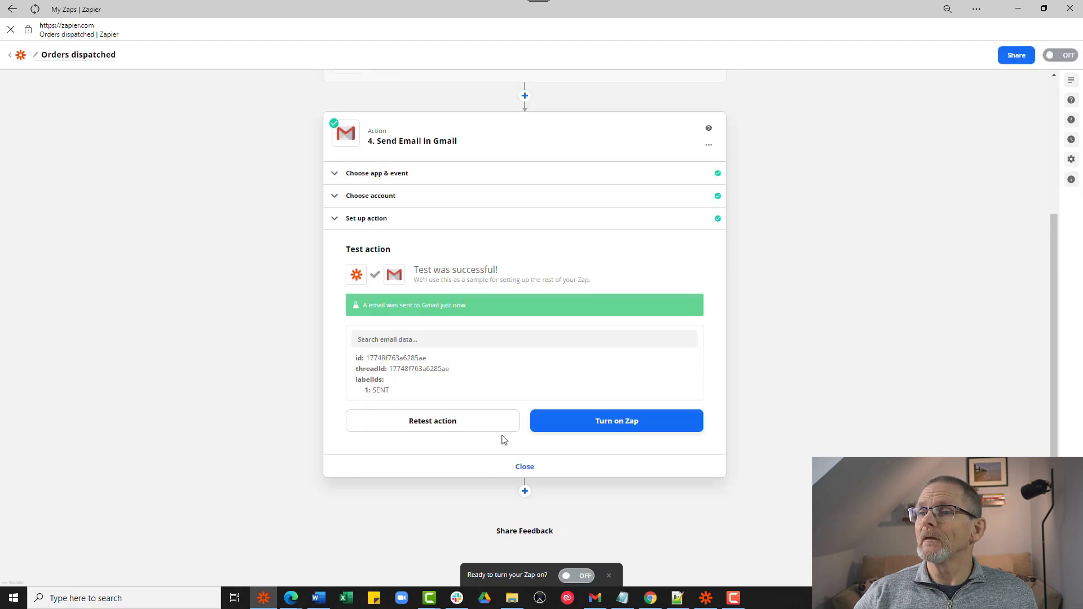
- Turn on the Orders dispatched zap and bring a new browser tab to the front
click(604, 421)
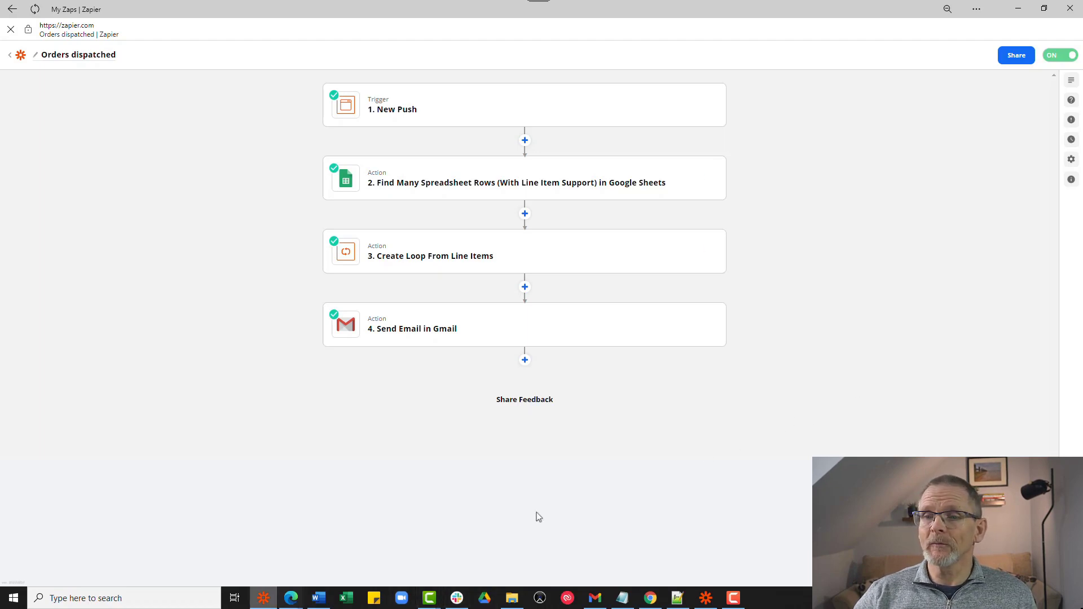
mouse_move(289, 603)
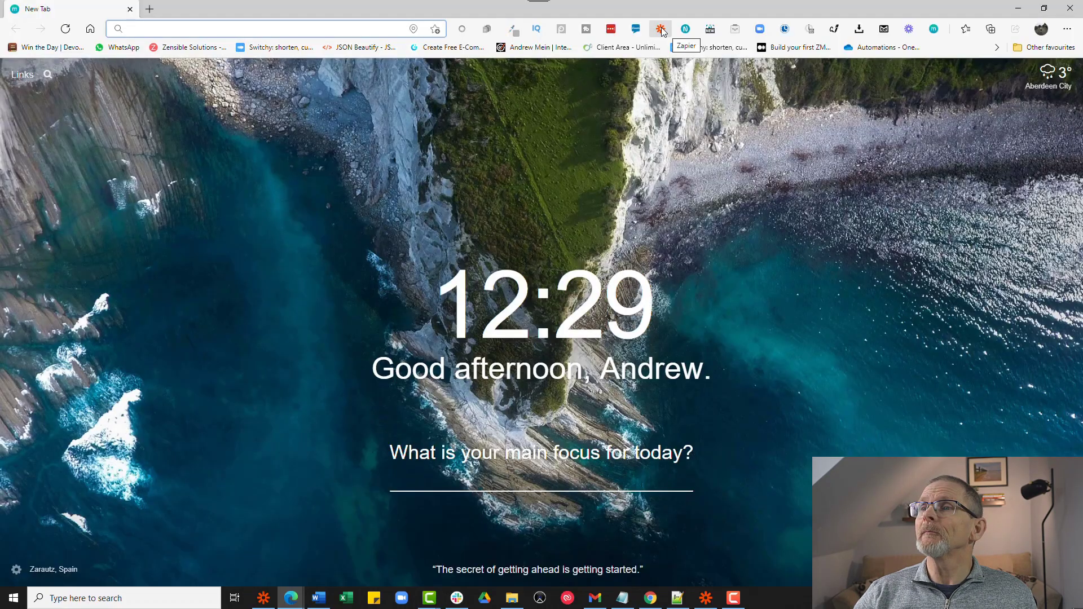
- Fire the 'Orders dispatched' action from the Push by Zapier extension
click(661, 29)
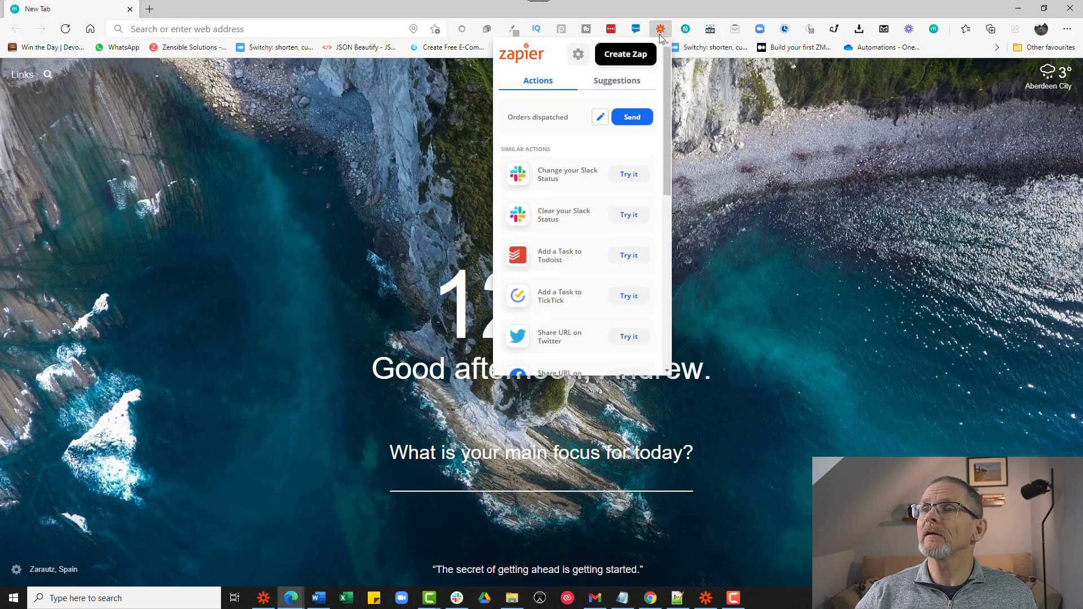
click(633, 117)
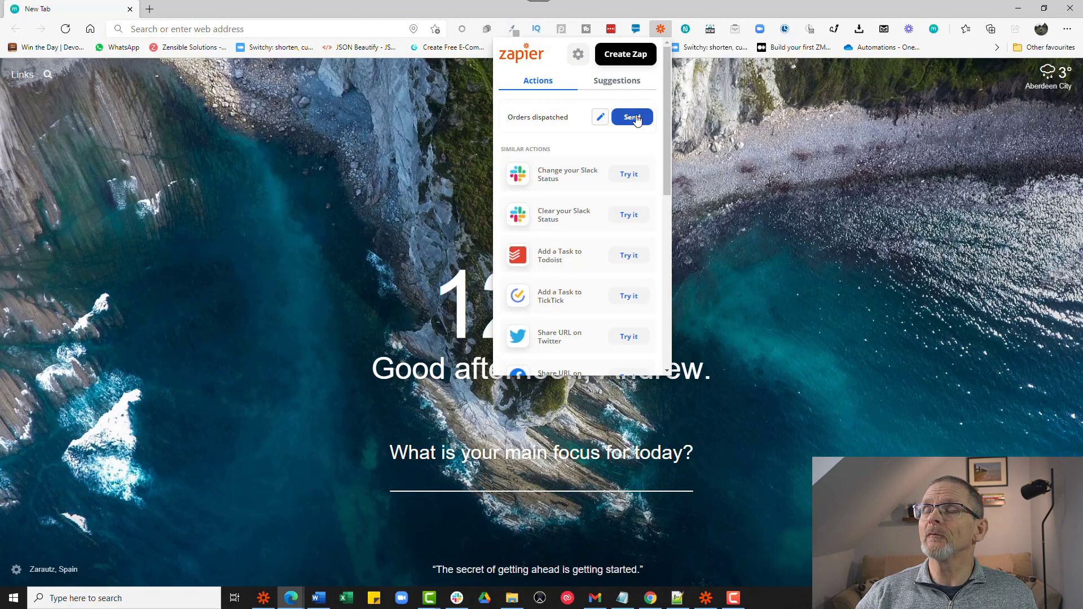